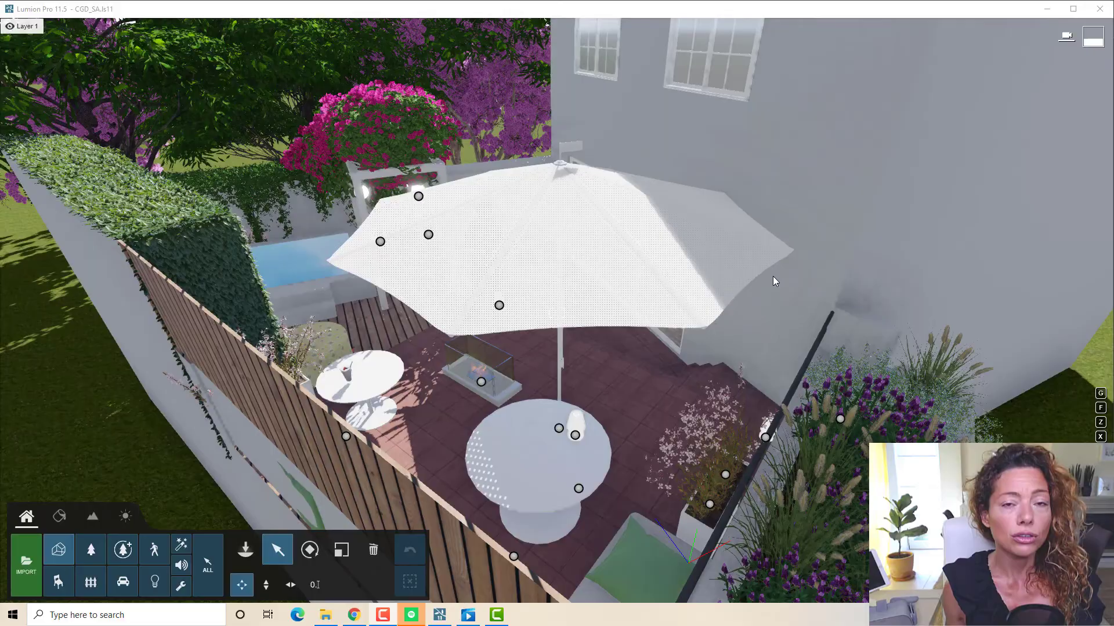
Step: Examine the terrace from above and beneath the parasol, including the seating and dining areas
right_click_drag(557, 313, 383, 244)
key("w")
key("w")
key("s")
key("w")
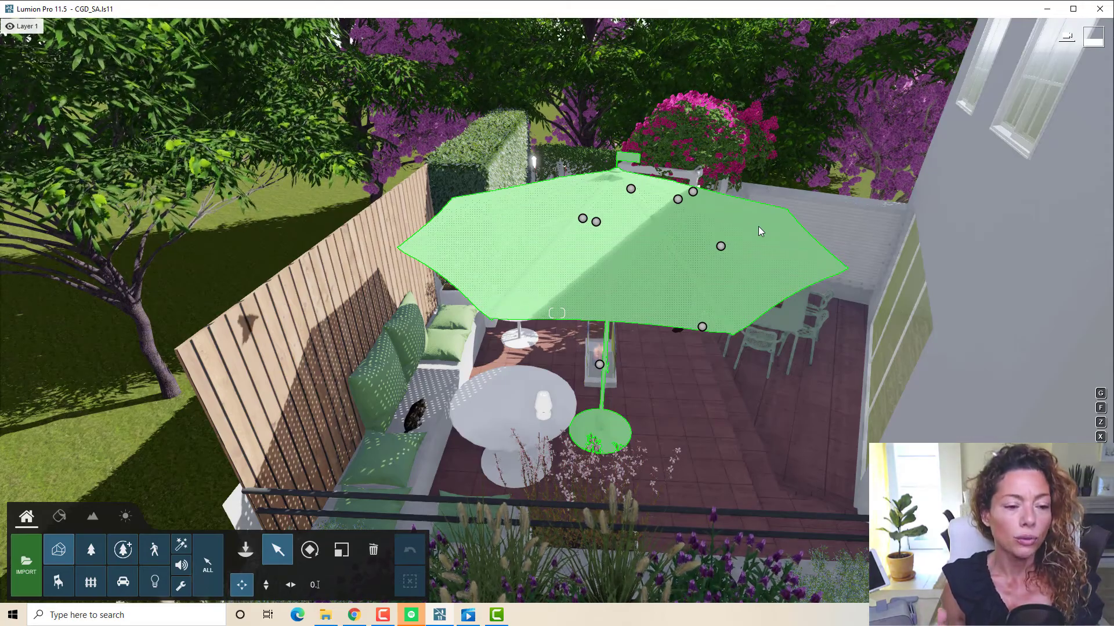
left_click(759, 230)
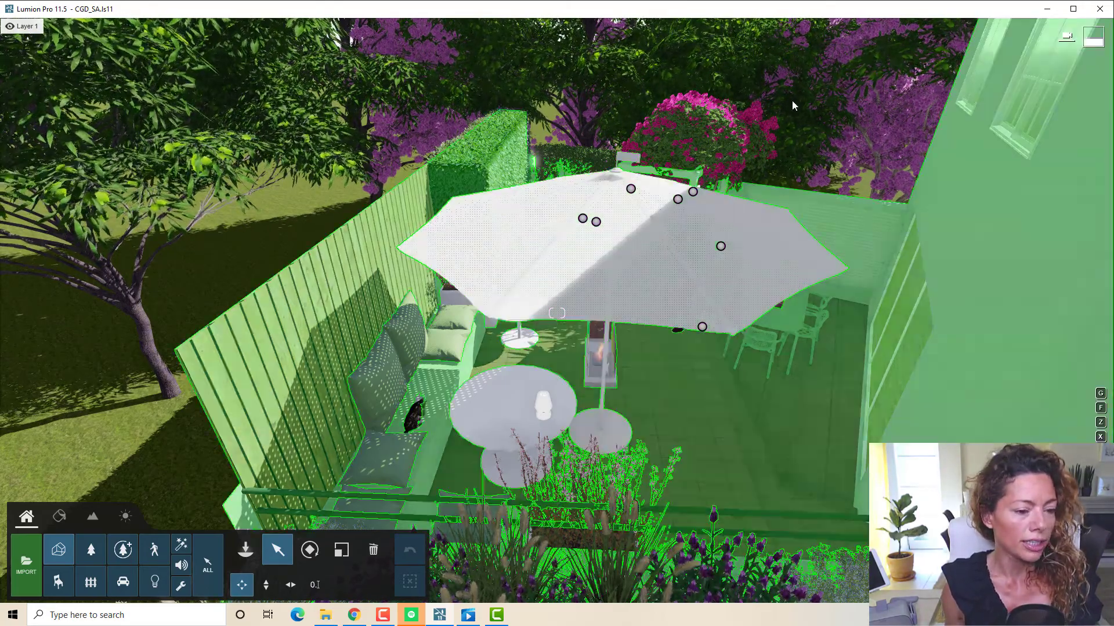
key("w")
right_click_drag(614, 408, 669, 419)
key("w")
right_click_drag(557, 313, 548, 218)
key("s")
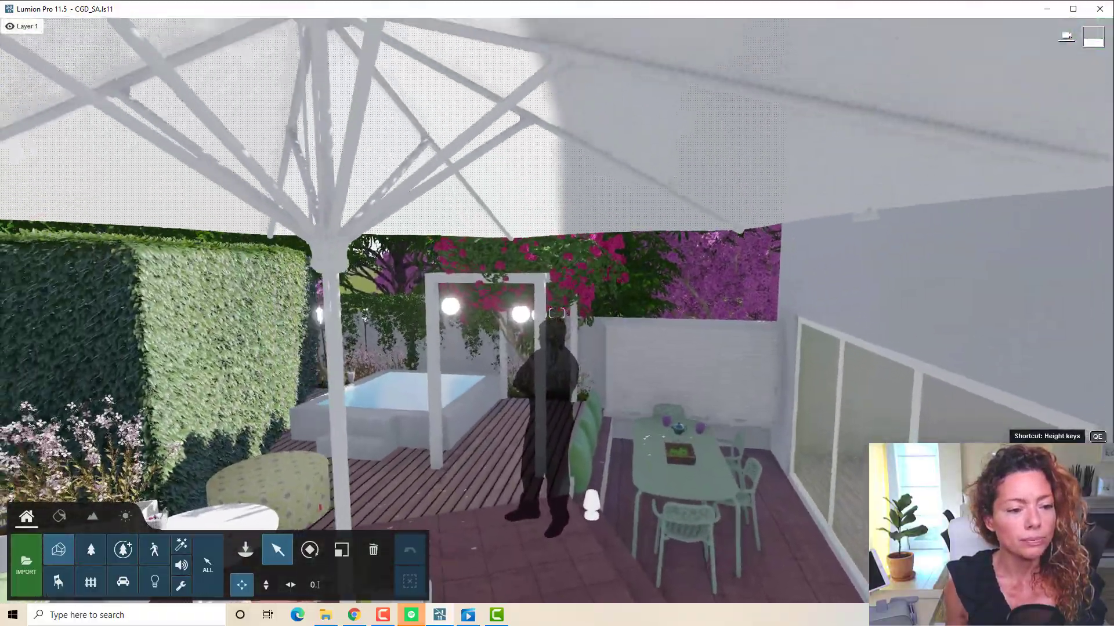
Step: Examine the bench seating, fire pit and pool area, and the pergola's globe lamps and bougainvillea up close
right_click_drag(557, 313, 365, 386)
key("w")
key("s")
key("s")
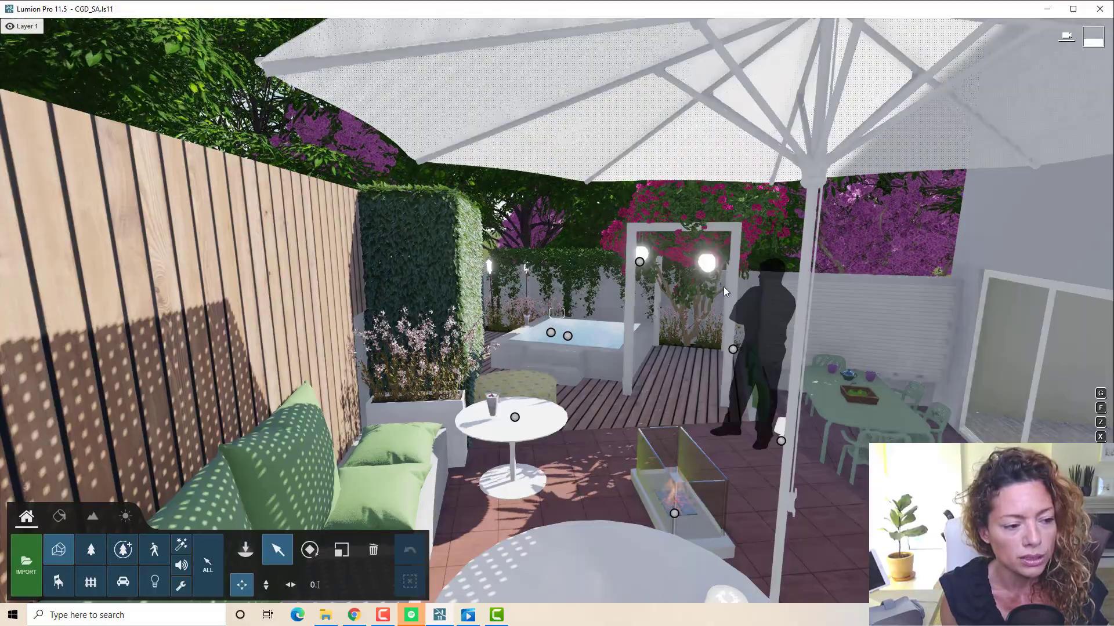
right_click_drag(660, 339, 873, 278)
key("w")
right_click_drag(556, 314, 360, 371)
key("s")
right_click_drag(642, 339, 725, 276)
key("w")
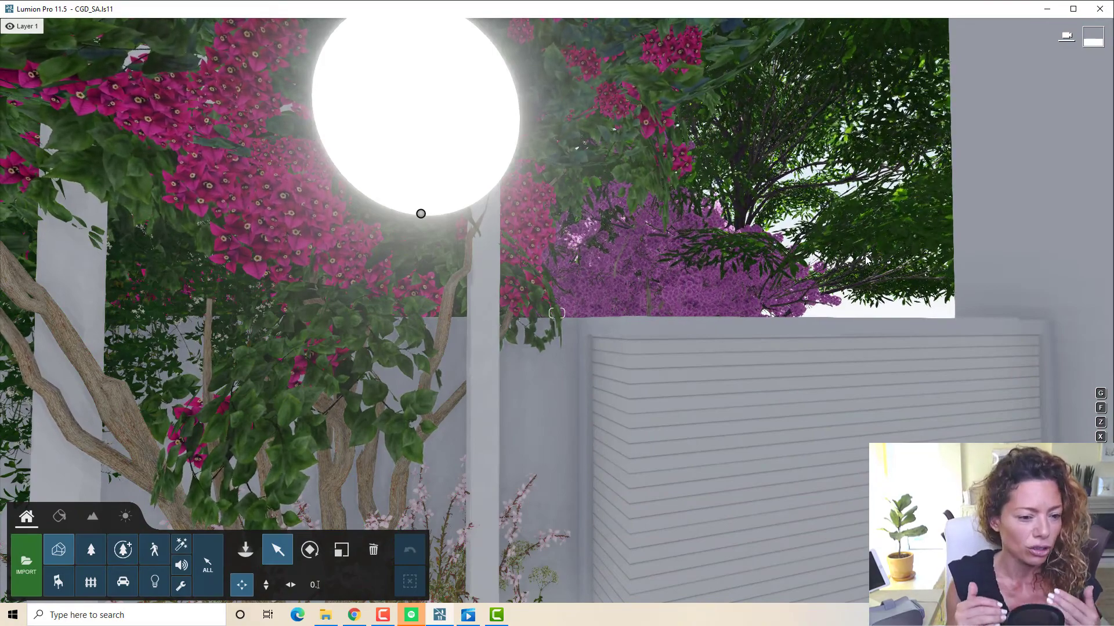
right_click_drag(918, 173, 371, 316)
right_click_drag(556, 314, 125, 325)
key("w")
right_click_drag(452, 377, 508, 303)
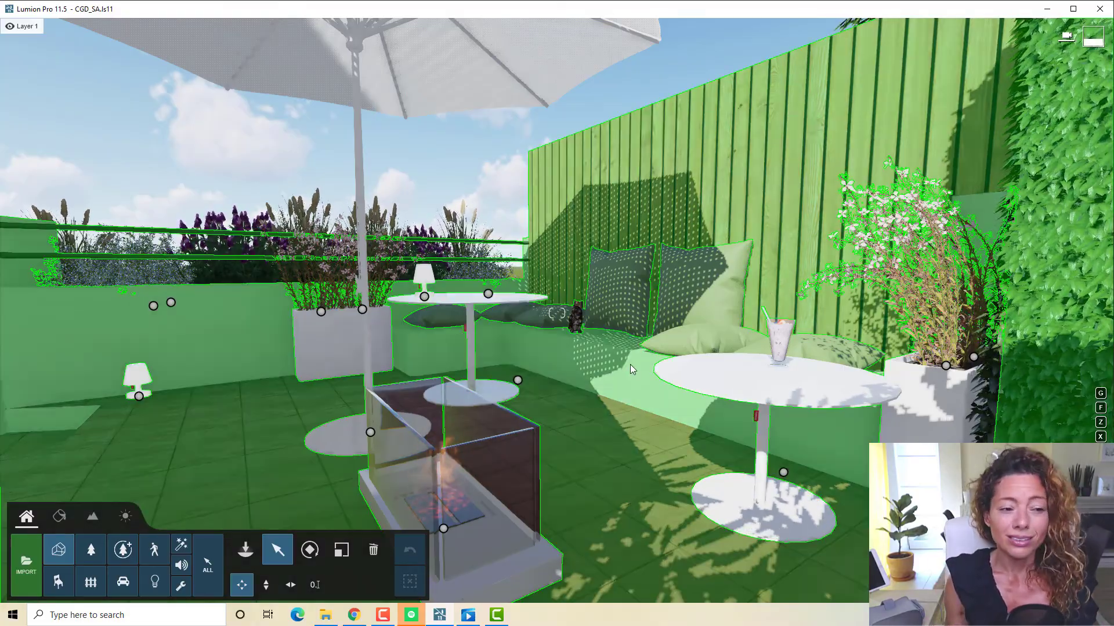
Step: Tour the terrace at eye level, viewing the parasol, lounge corner, pergola with hot tub and planters
right_click_drag(632, 369, 516, 232)
key("w")
key("w")
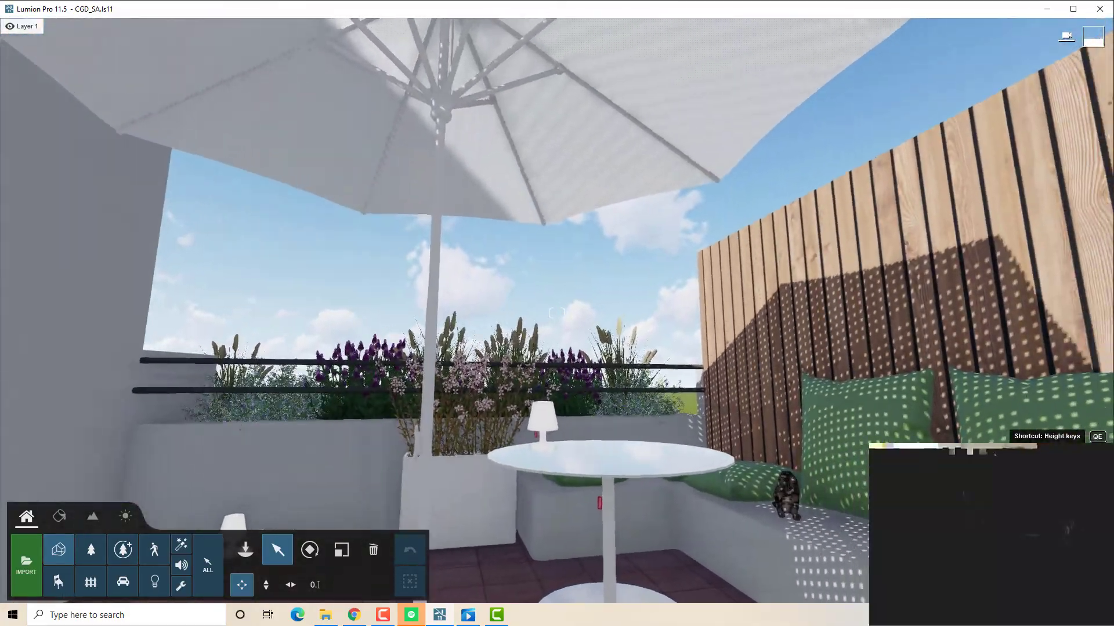
right_click_drag(557, 313, 157, 377)
key("w")
key("s")
key("s")
key("w")
key("w")
key("s")
key("a")
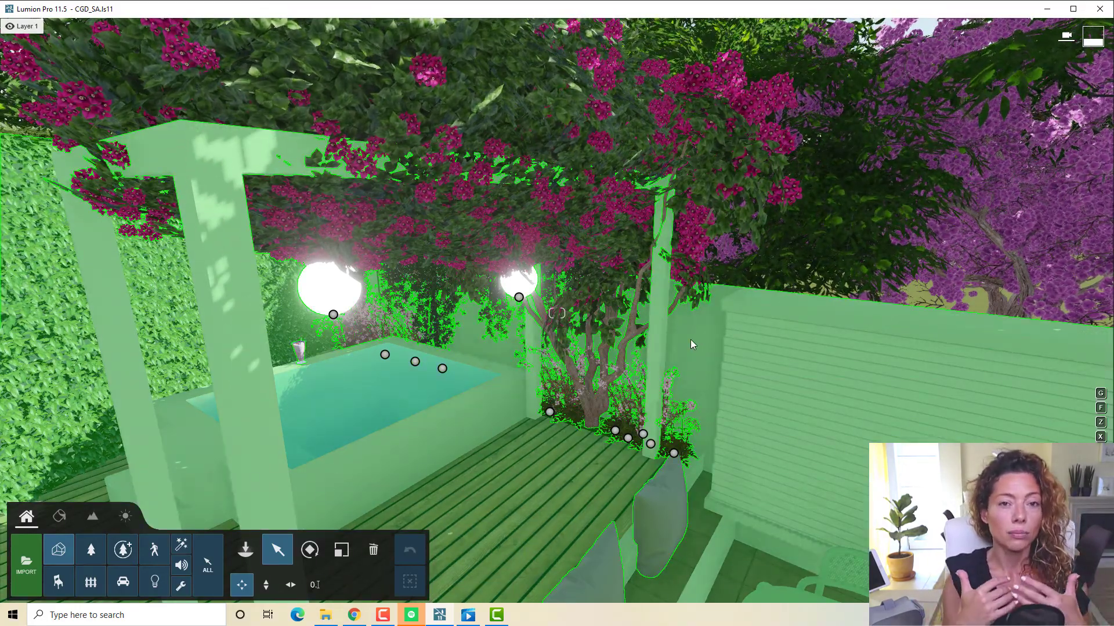
right_click_drag(690, 339, 855, 402)
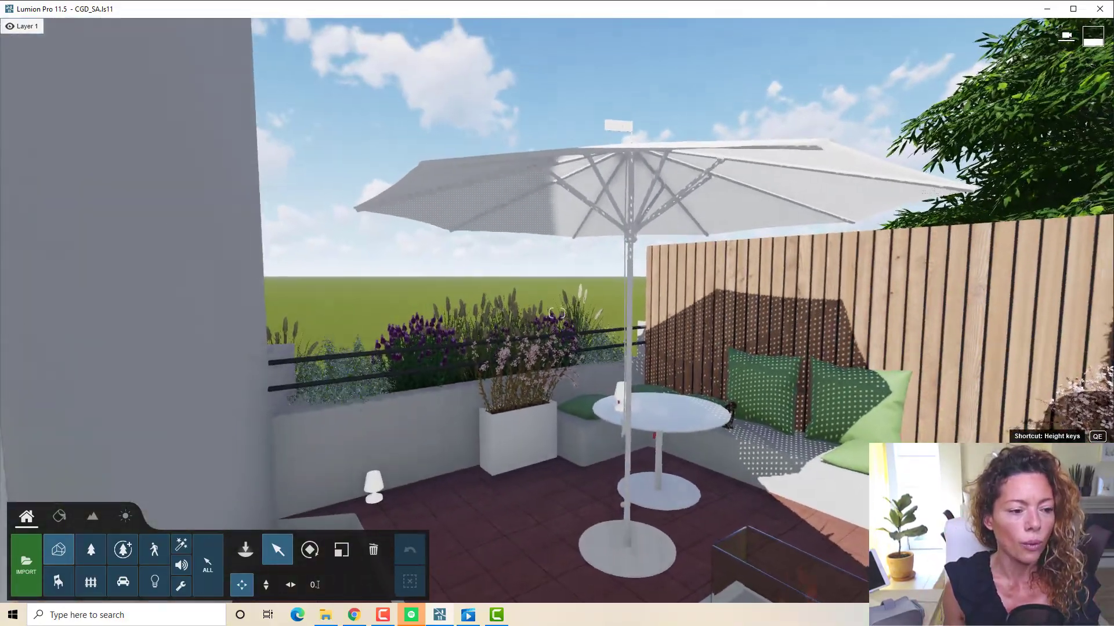
right_click_drag(758, 286, 759, 325)
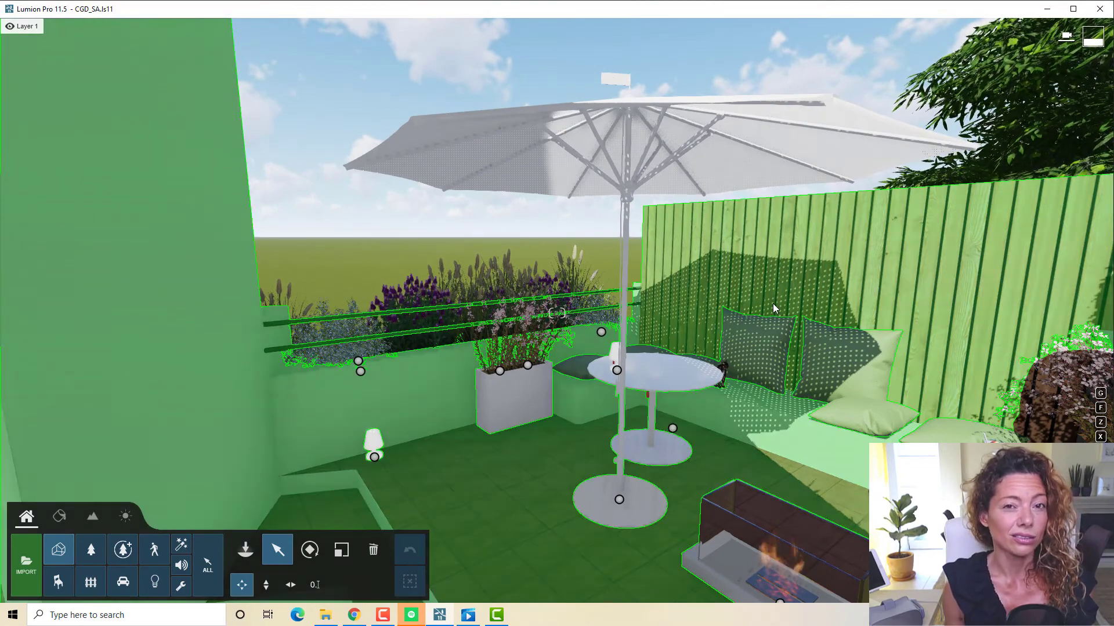
Step: Inspect the upper facade and windows of the house, and its tiled roof from above
right_click_drag(782, 266, 883, 430)
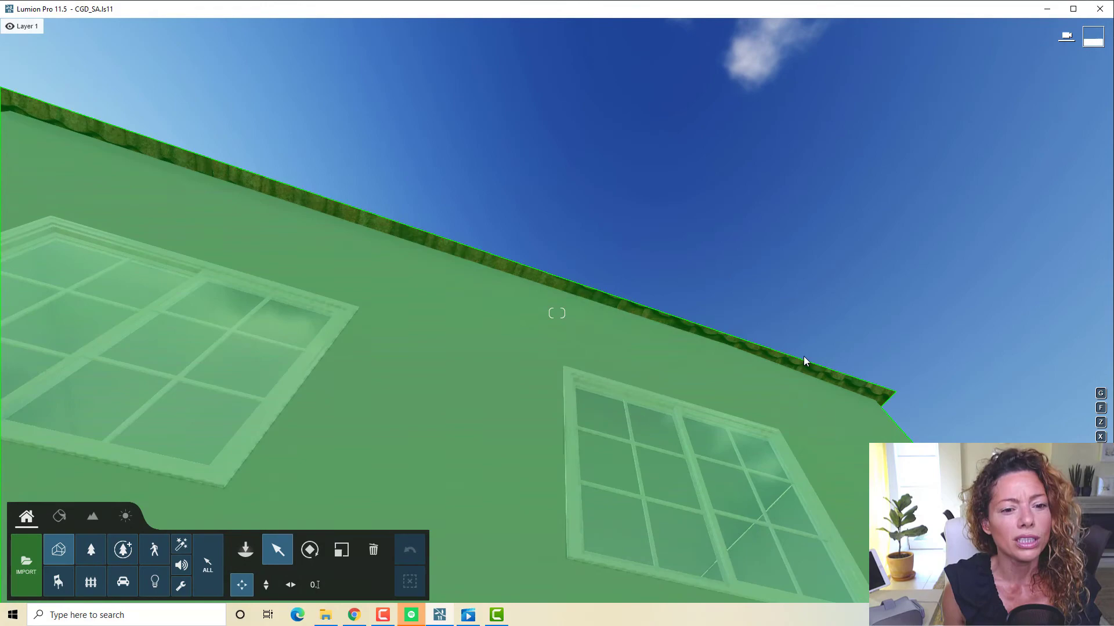
right_click_drag(785, 376, 916, 406)
key("s")
right_click_drag(556, 313, 429, 464)
key("w")
key("d")
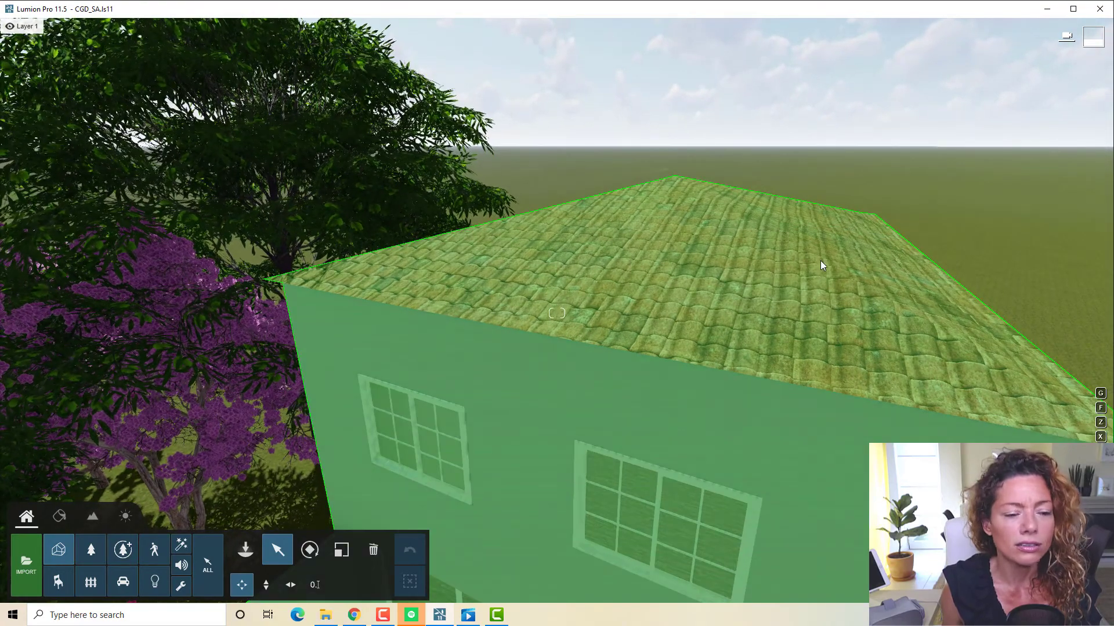
right_click_drag(821, 261, 821, 261)
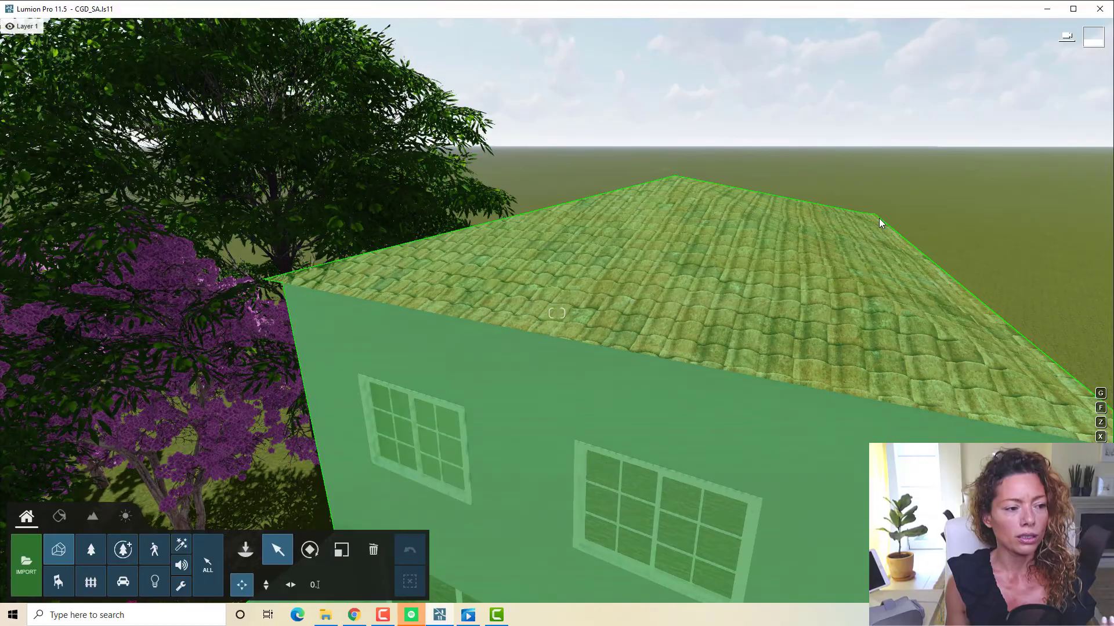
scroll(880, 207, "down", 3)
right_click_drag(929, 245, 906, 264)
scroll(855, 283, "up", 5)
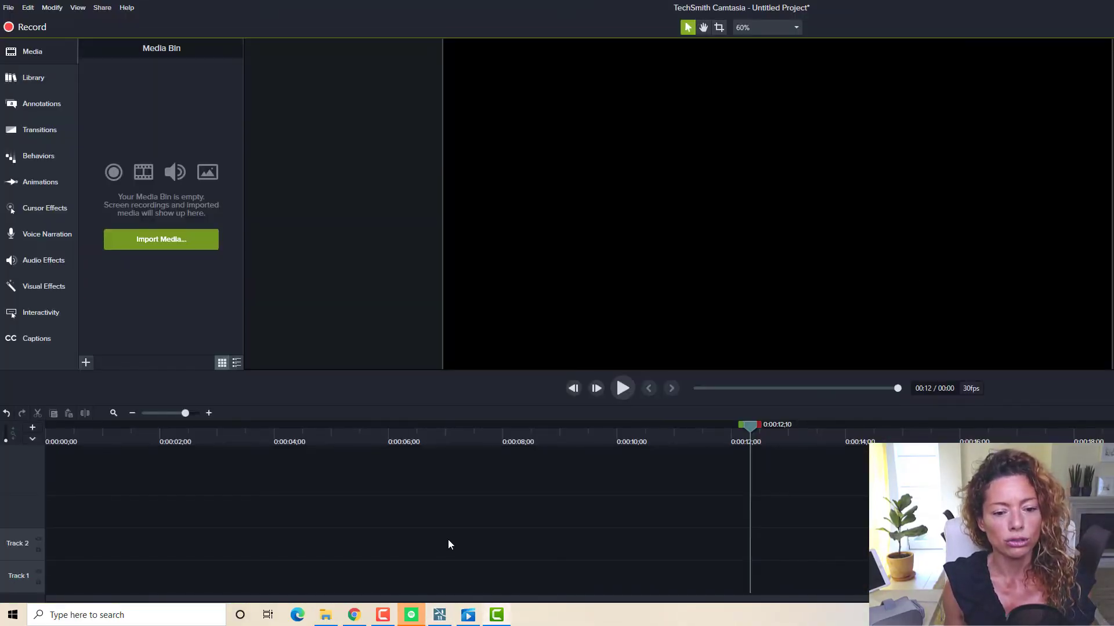
Step: Switch back to Lumion and view the garden scene from the pool deck up to the house's roof edge
left_click(442, 615)
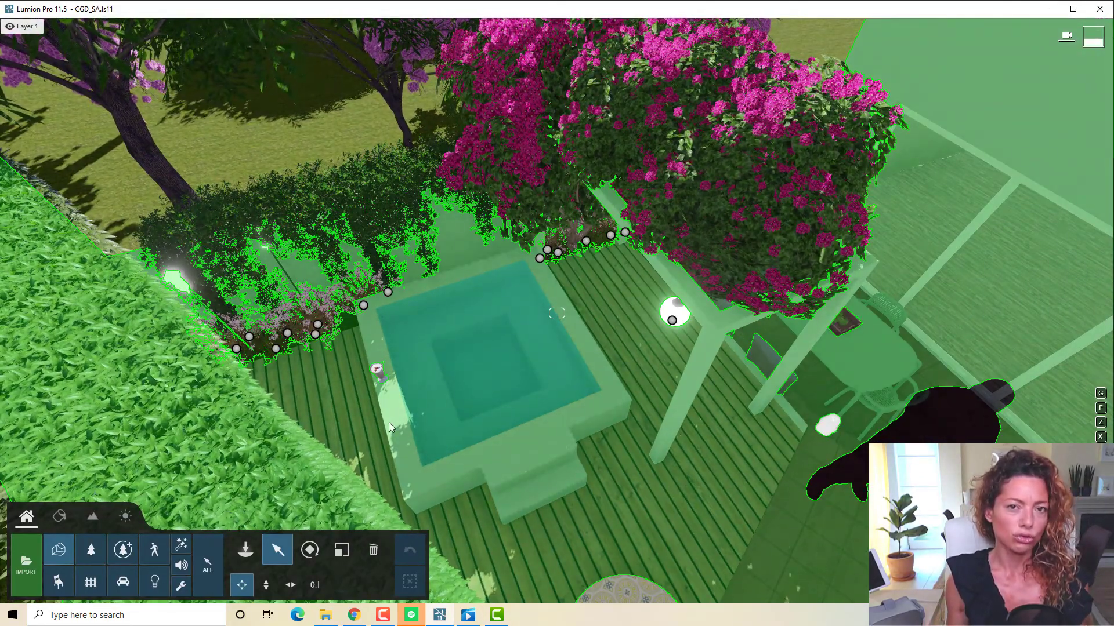
right_click_drag(330, 371, 534, 134)
key("w")
right_click_drag(342, 174, 371, 163)
key("w")
right_click_drag(556, 313, 570, 287)
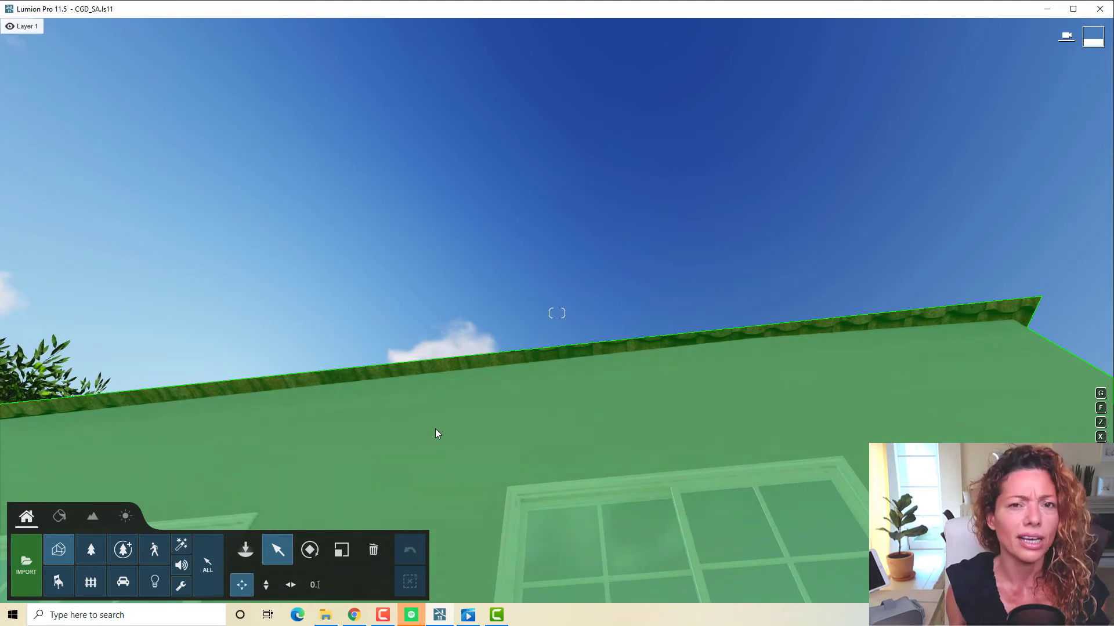
mouse_move(469, 620)
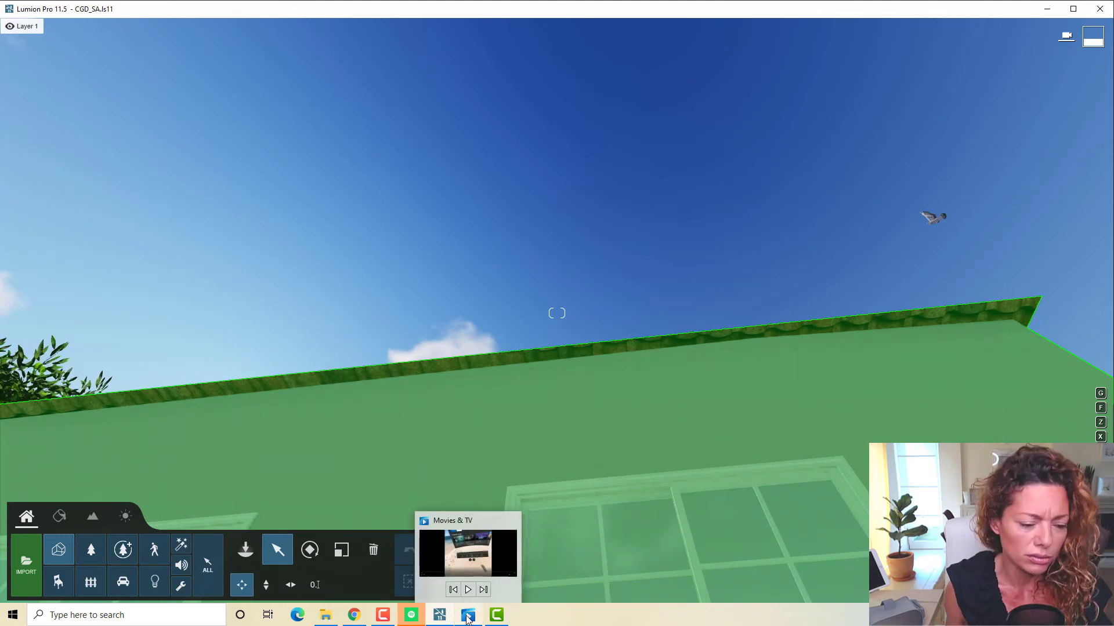
left_click(467, 618)
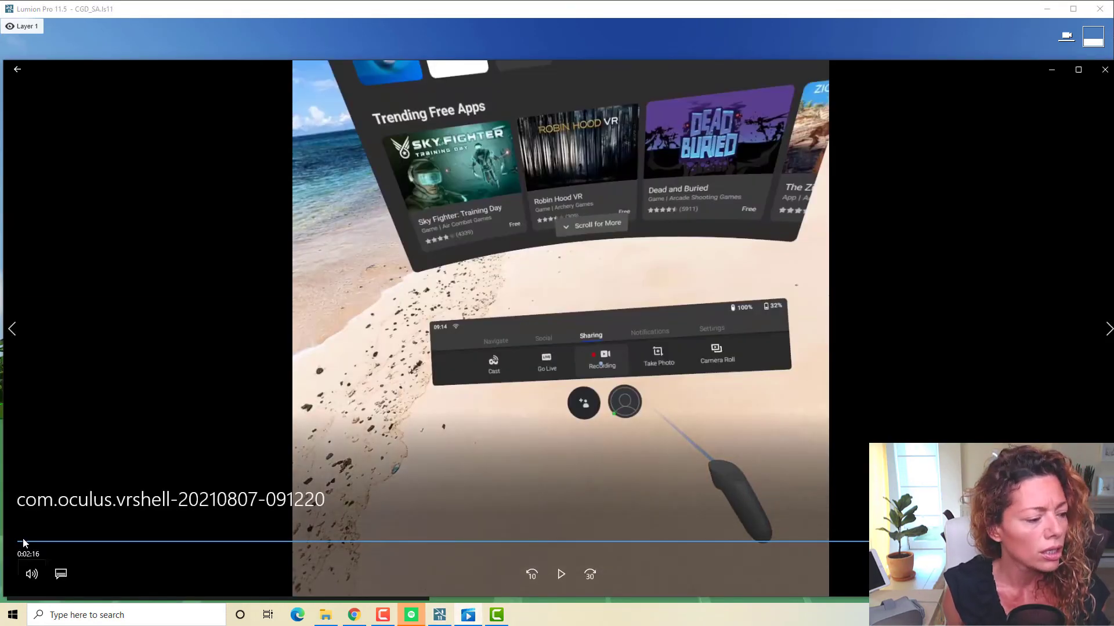
left_click(23, 542)
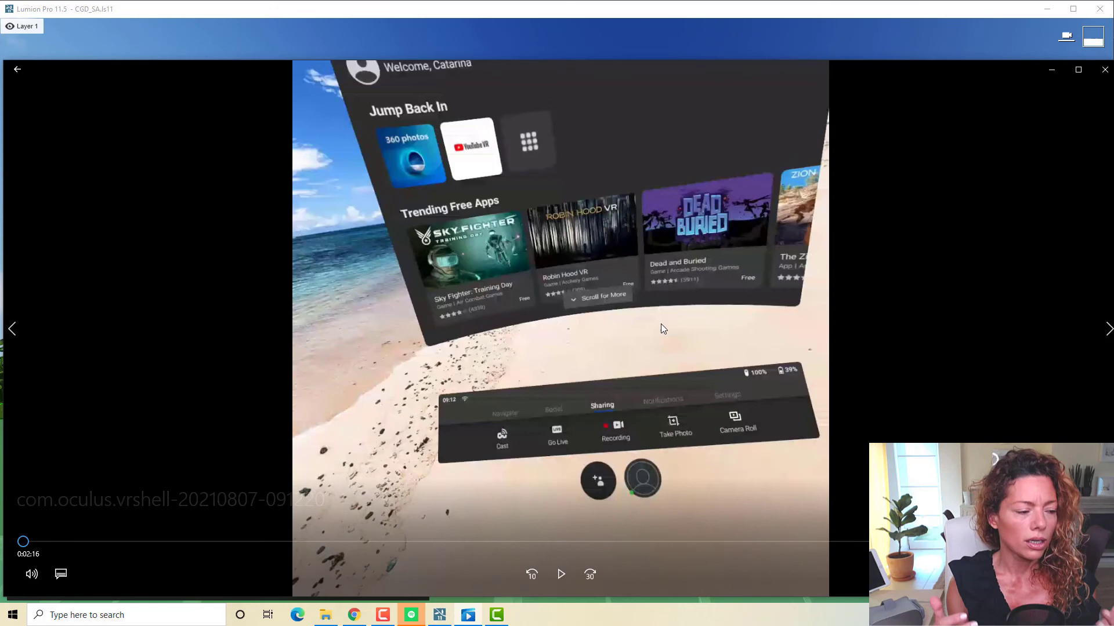
left_click(560, 580)
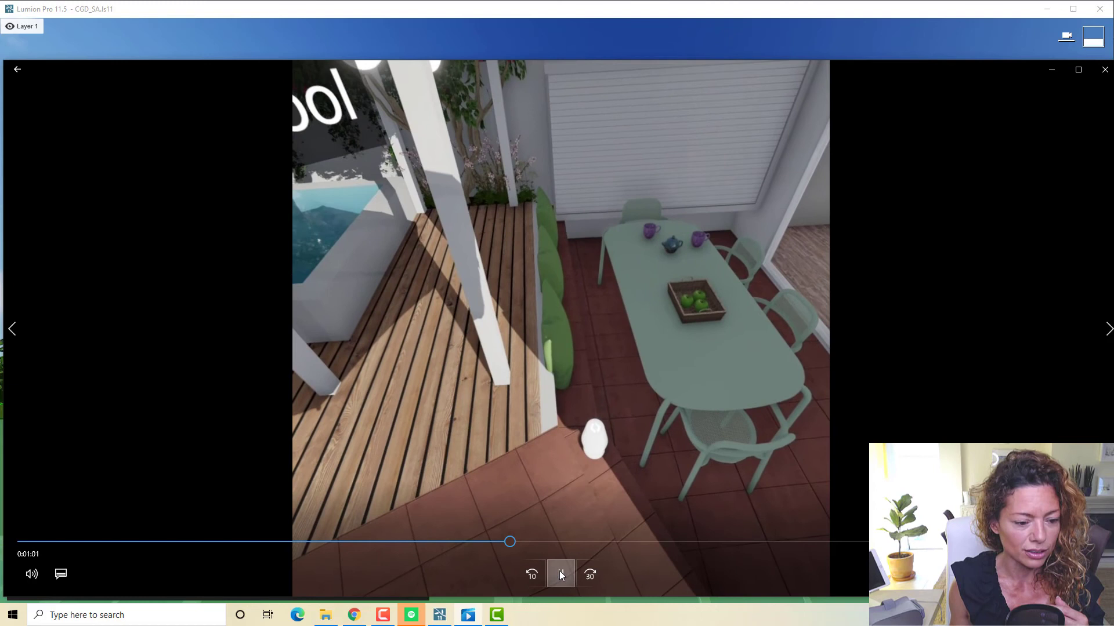
Step: Watch the VR walkthroughs of the pool garden and the palm terrace, pausing at 1:01, 1:29 and 2:00
left_click(560, 574)
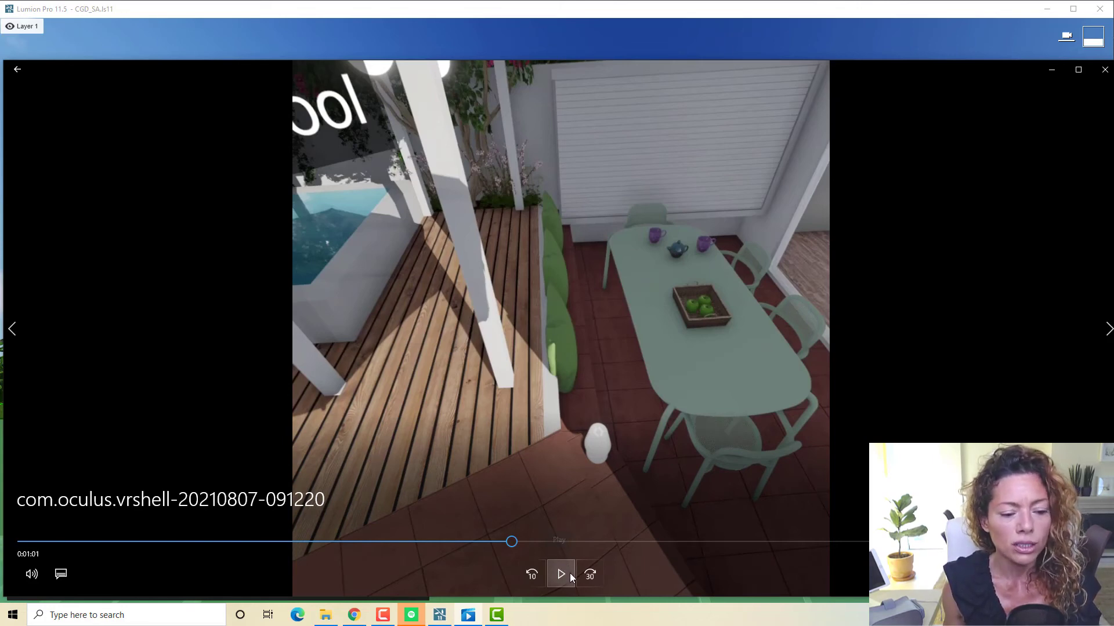
left_click(571, 577)
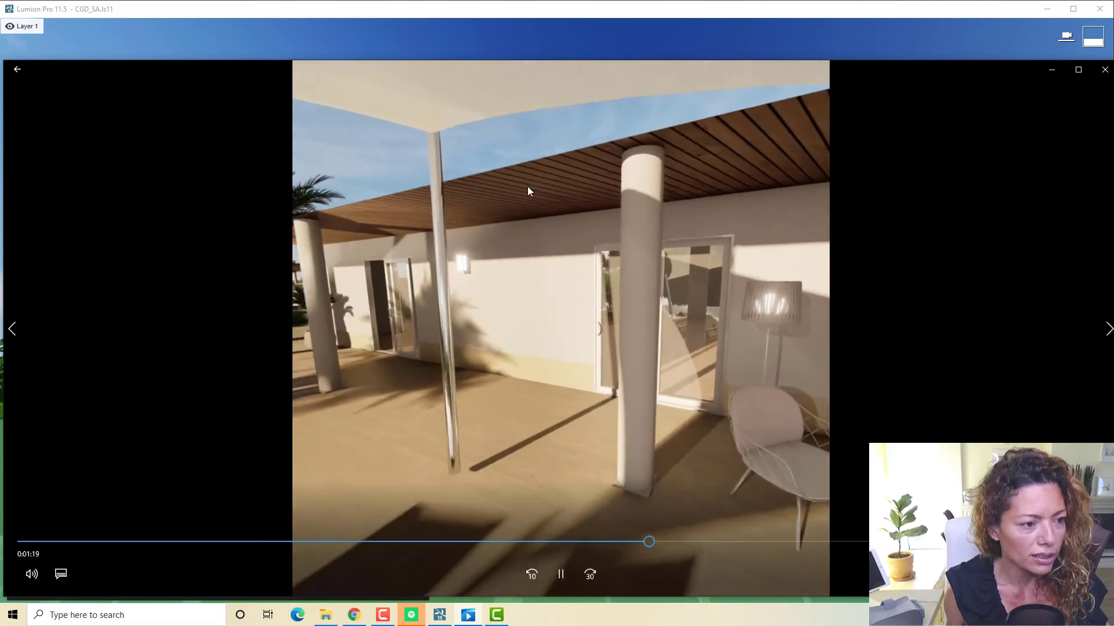
left_click(559, 576)
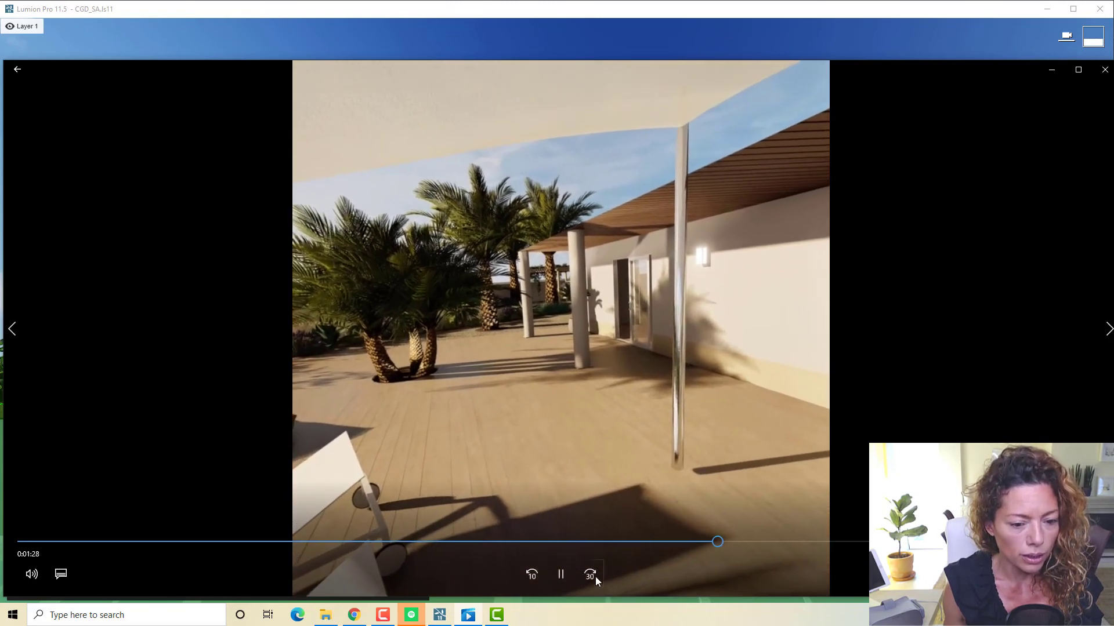
left_click(560, 575)
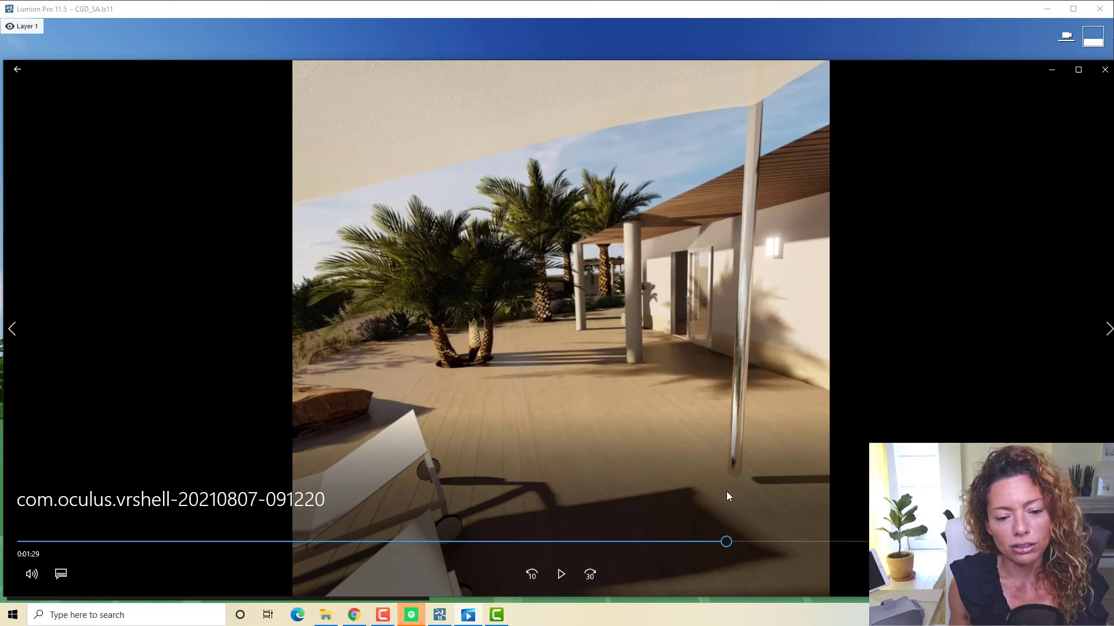
left_click(561, 574)
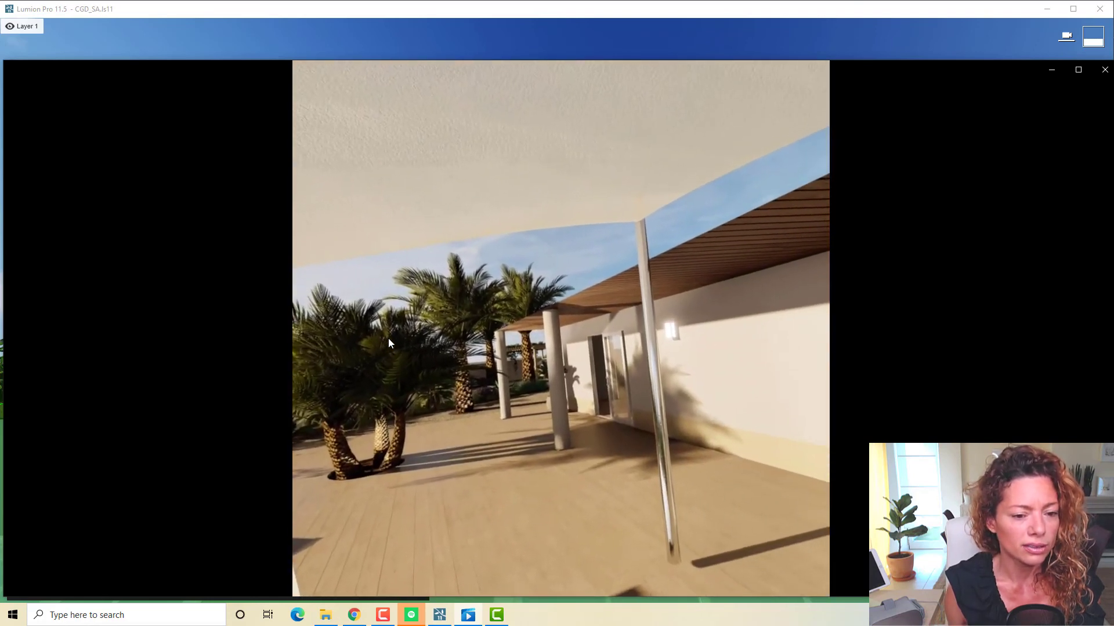
mouse_move(369, 262)
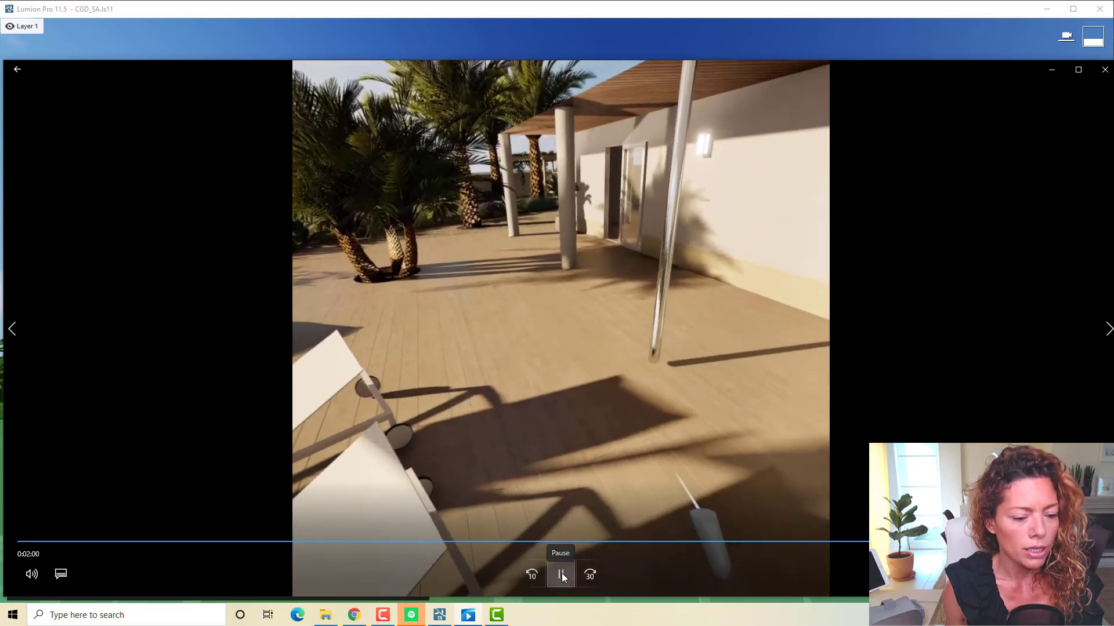
left_click(562, 575)
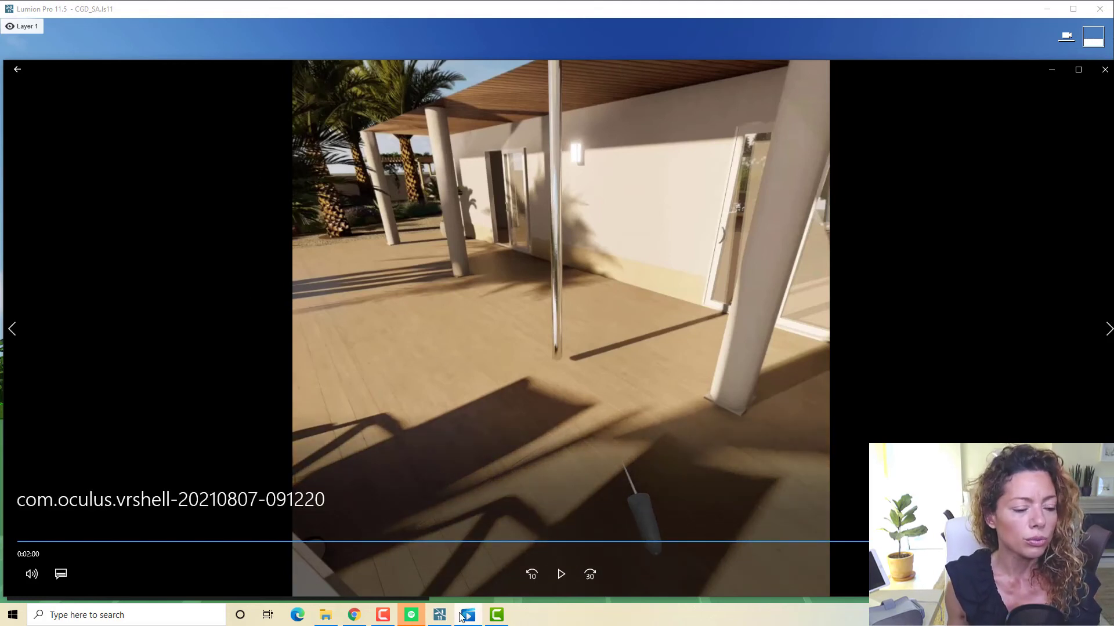
Step: Switch back to Lumion and bring the camera down to the terrace, facing the pergola and hot tub
left_click(440, 616)
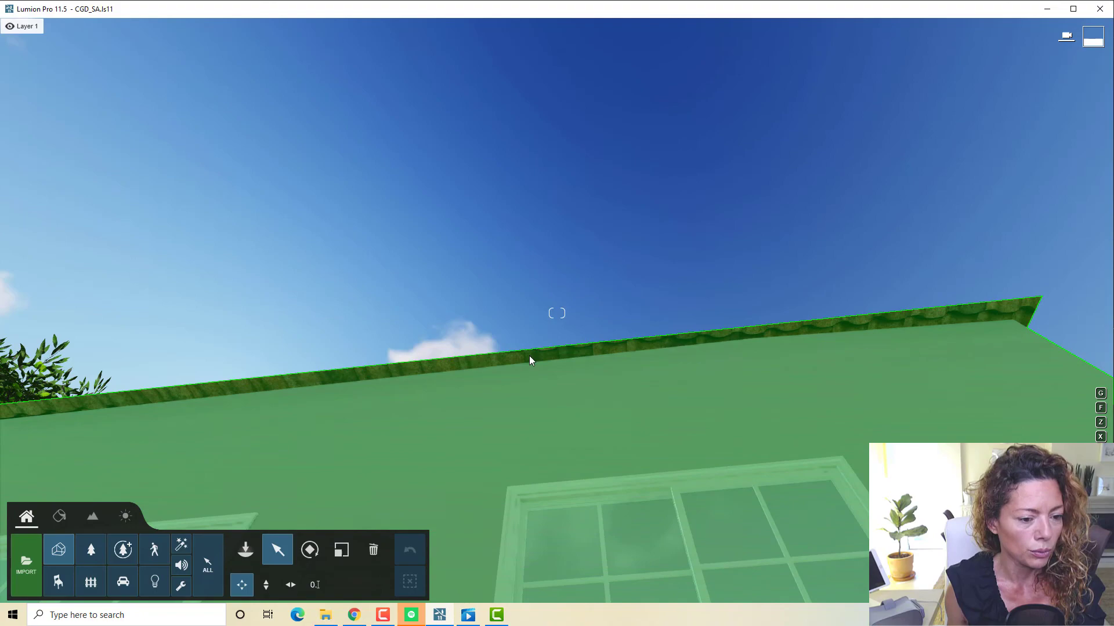
right_click_drag(529, 357, 505, 377)
key("s")
key("w")
right_click_drag(557, 313, 244, 278)
key("w")
right_click_drag(557, 313, 882, 339)
key("w")
right_click_drag(508, 422, 589, 398)
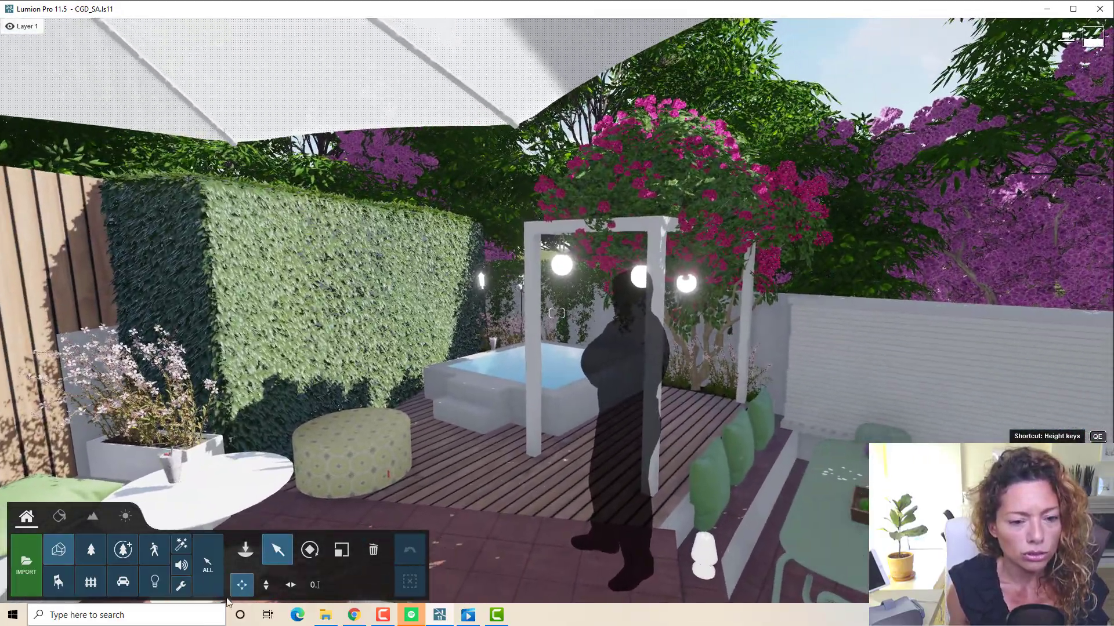
Step: Open the panorama editor, recall the first panorama's saved view, and turn it towards the bench and fence
left_click(373, 550)
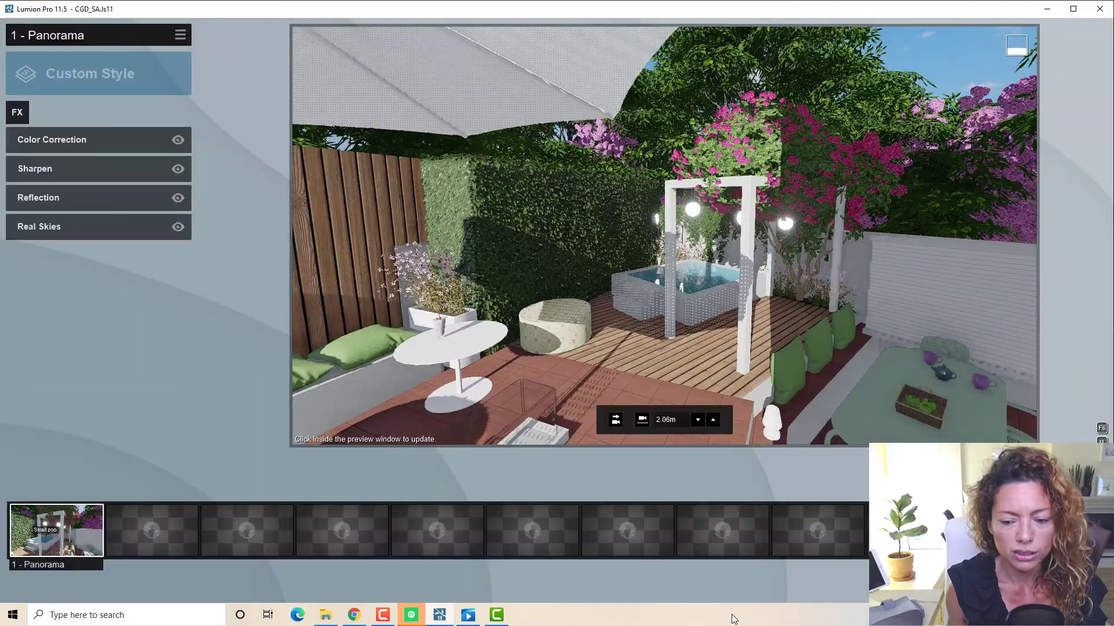
left_click(80, 546)
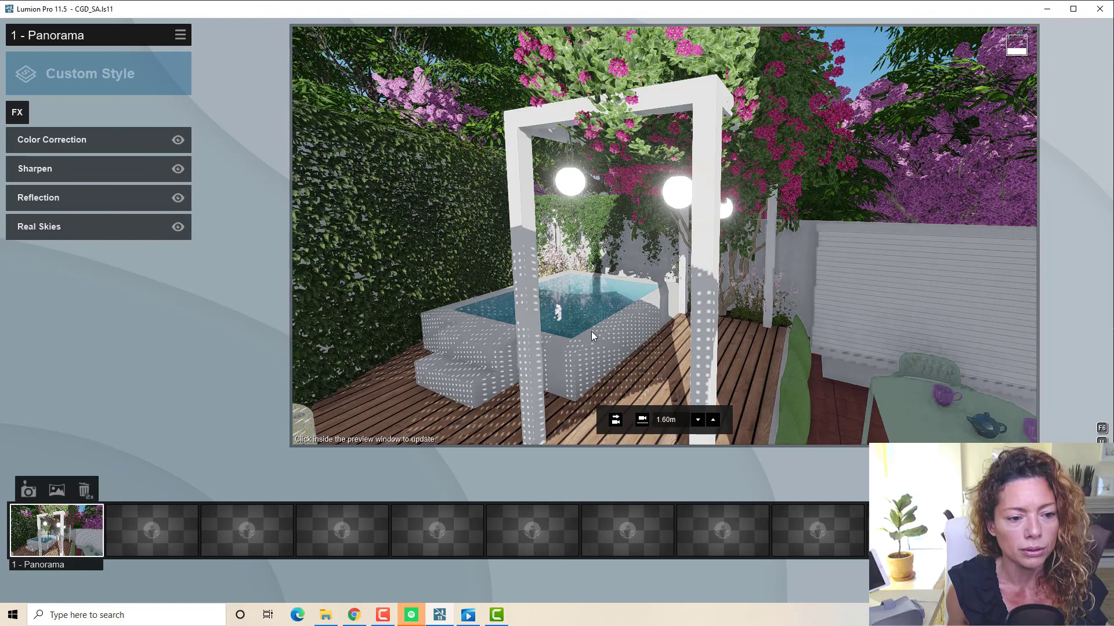
right_click_drag(662, 338, 371, 324)
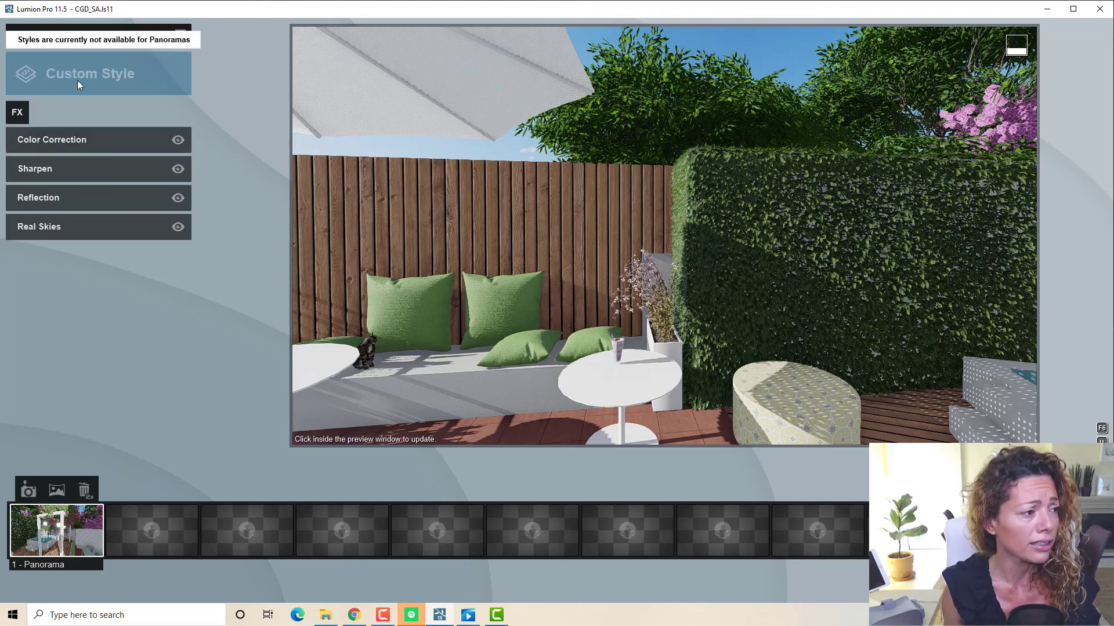
Step: Browse the panorama effect categories from Sun to Artistic 2 to check which effects are available, and close the effect library
left_click(13, 116)
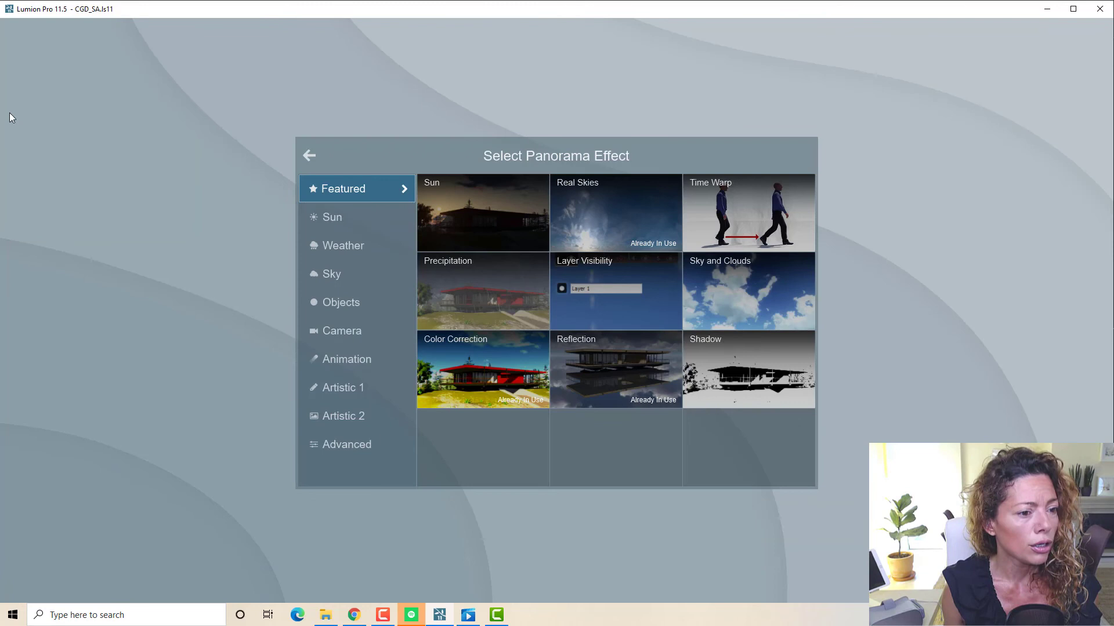
left_click(347, 219)
left_click(345, 249)
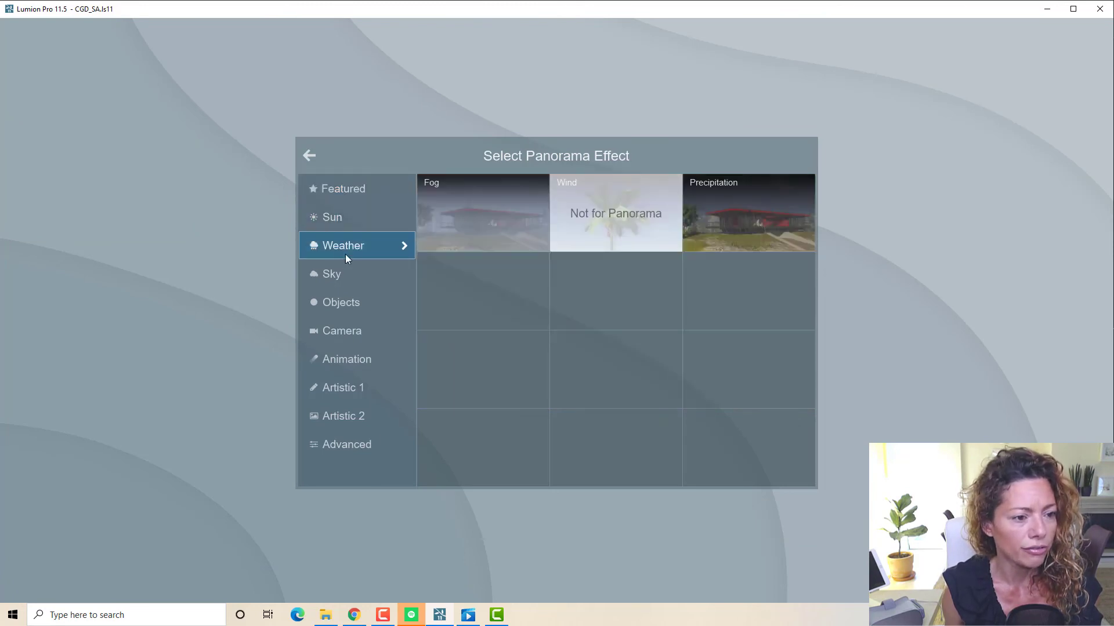
left_click(350, 273)
left_click(354, 301)
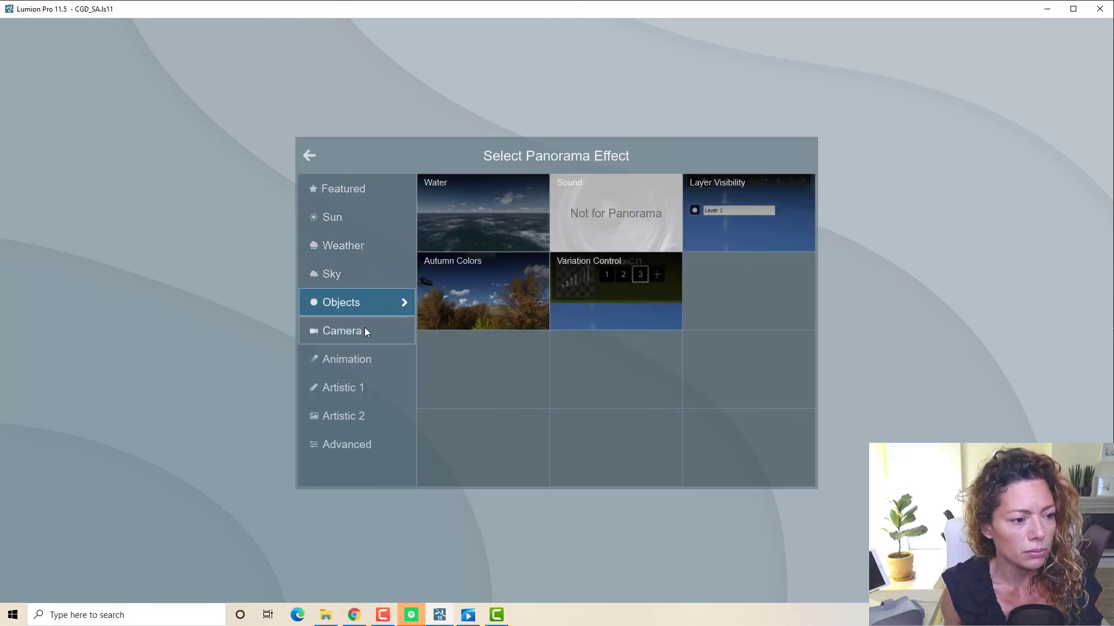
left_click(365, 328)
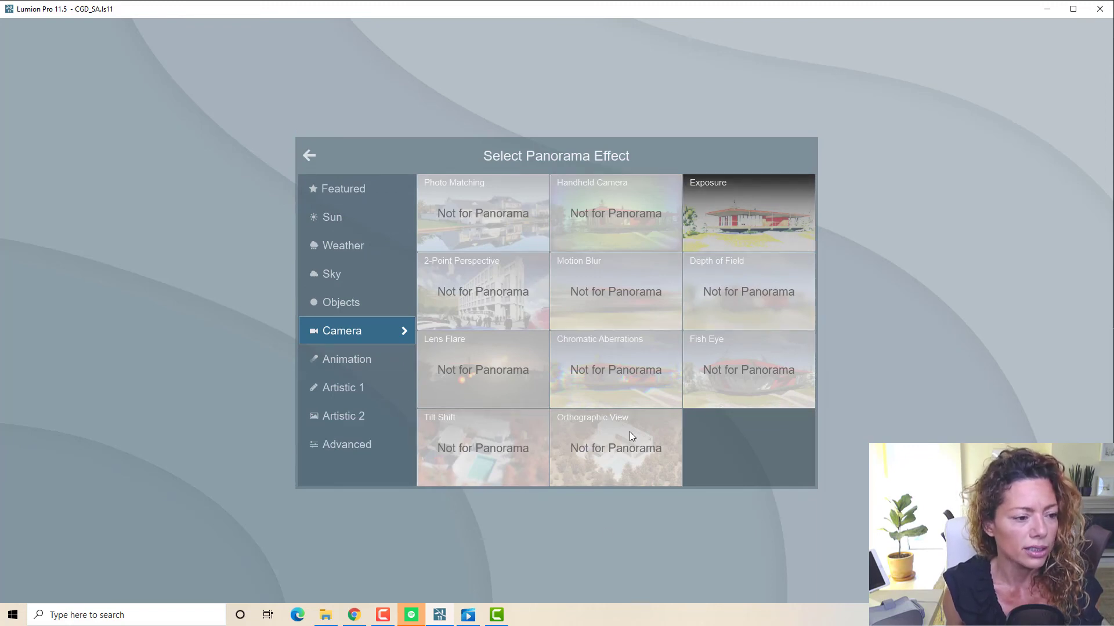
left_click(372, 366)
left_click(361, 392)
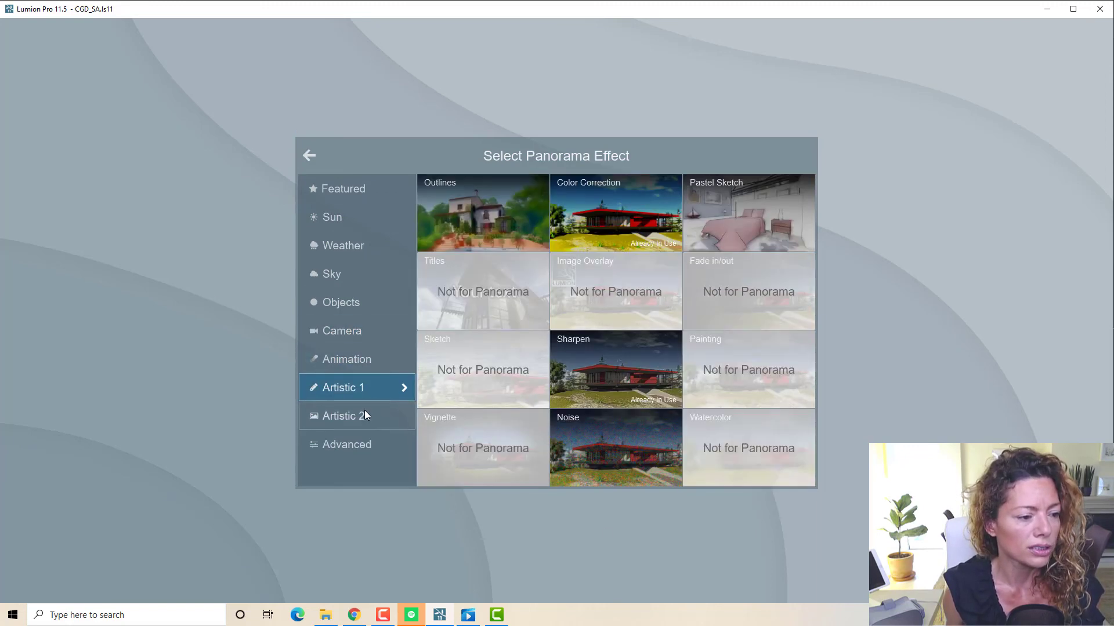
left_click(364, 413)
left_click(312, 156)
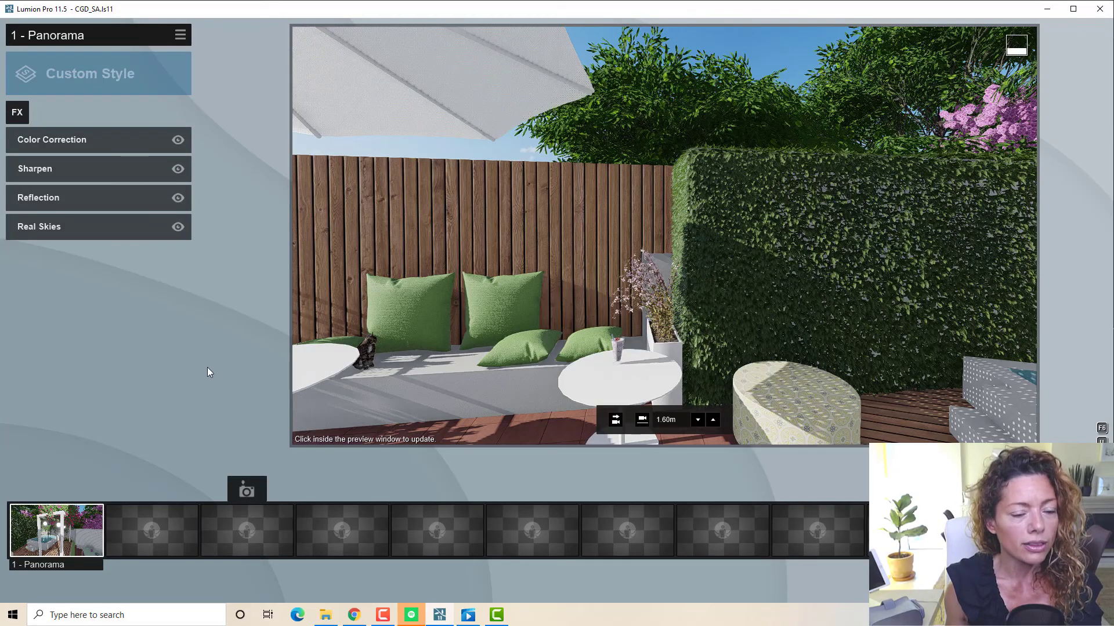
Step: Look around the terrace in the panorama preview, examining the hedge, the pergola and its bougainvillea up close
right_click_drag(503, 290, 870, 290)
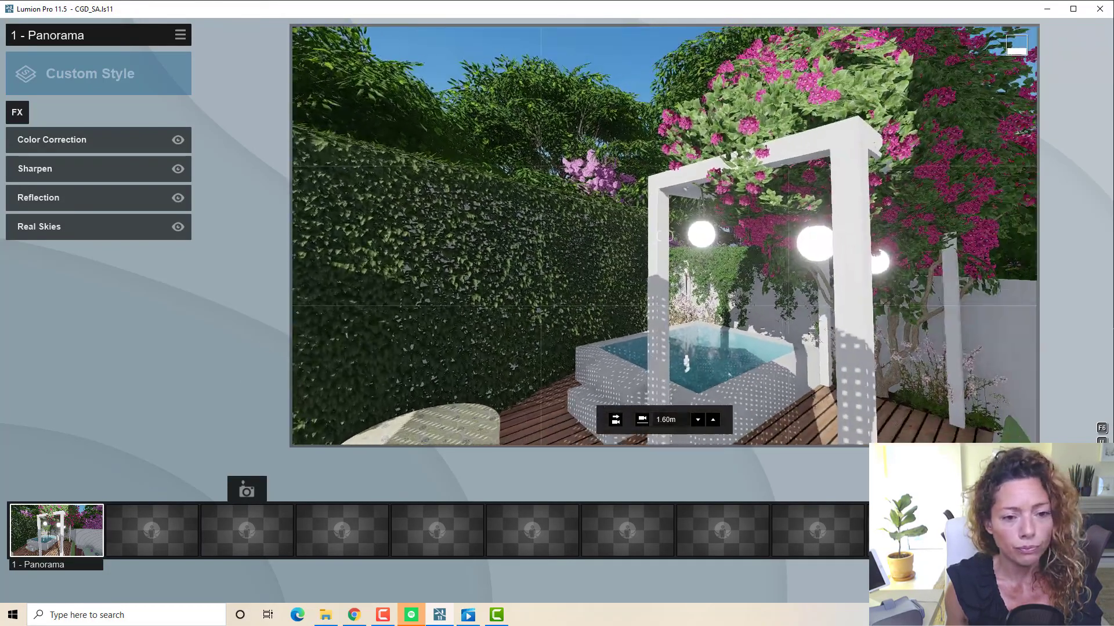
key("w")
right_click_drag(665, 236, 720, 133)
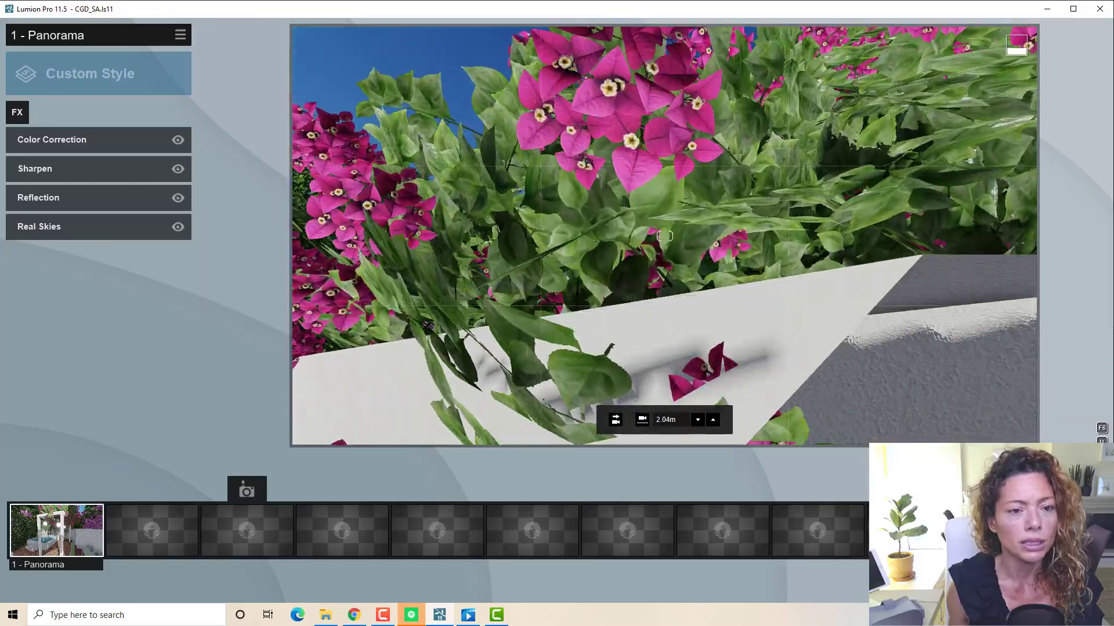
key("s")
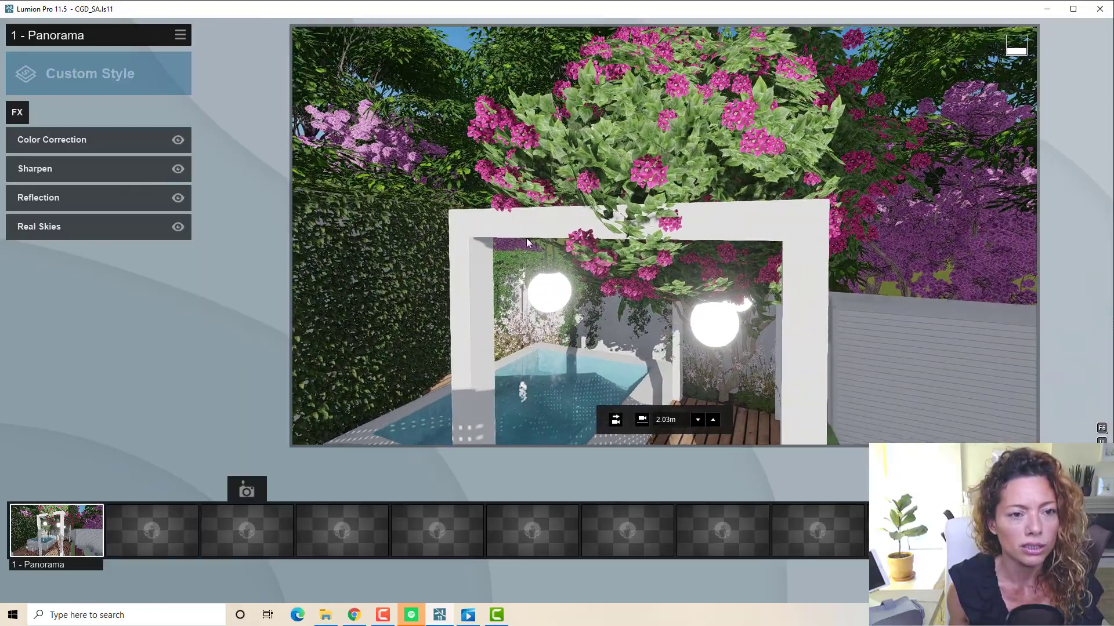
right_click_drag(611, 210, 509, 208)
key("w")
key("w")
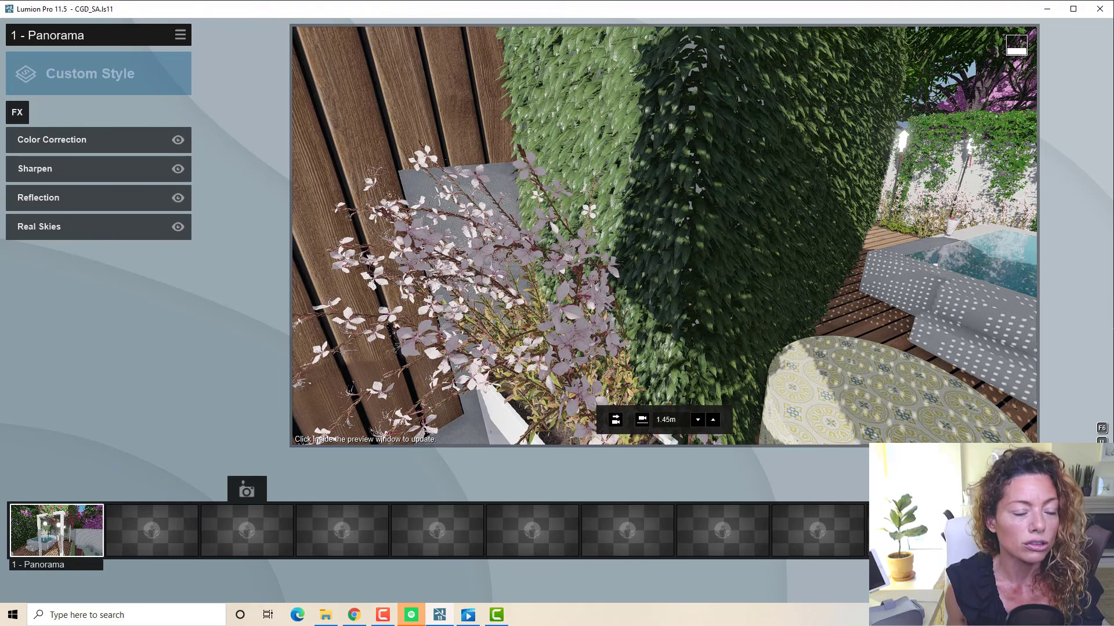
Step: Raise the preview camera above the hot tub and view the bougainvillea-covered pergola and dining area from overhead
right_click_drag(571, 350, 862, 214)
key("w")
key("q")
right_click_drag(612, 27, 501, 430)
key("s")
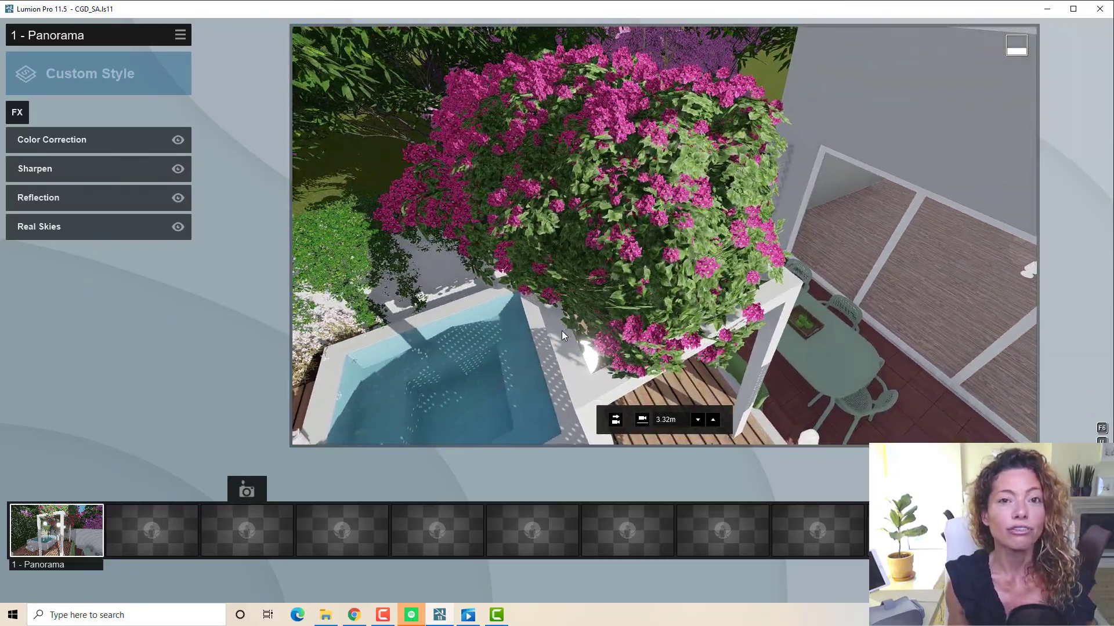
Step: Examine the bougainvillea's leaves and flowers at close range, and back away to view the whole plant on the pergola
scroll(664, 236, "up", 4)
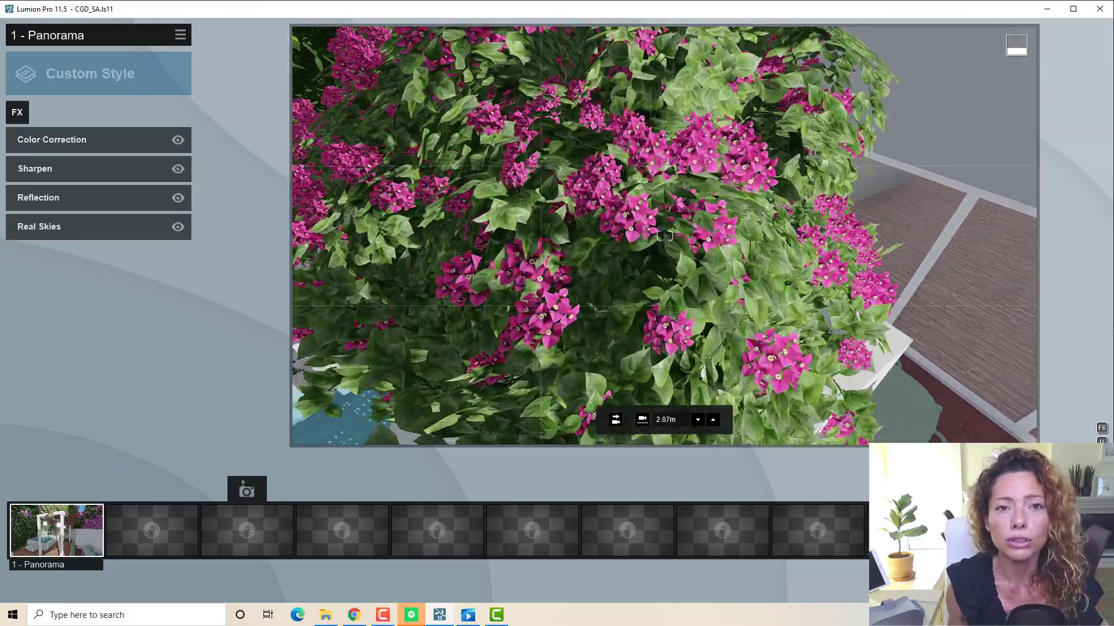
key("w")
right_click_drag(664, 236, 643, 110)
key("s")
key("s")
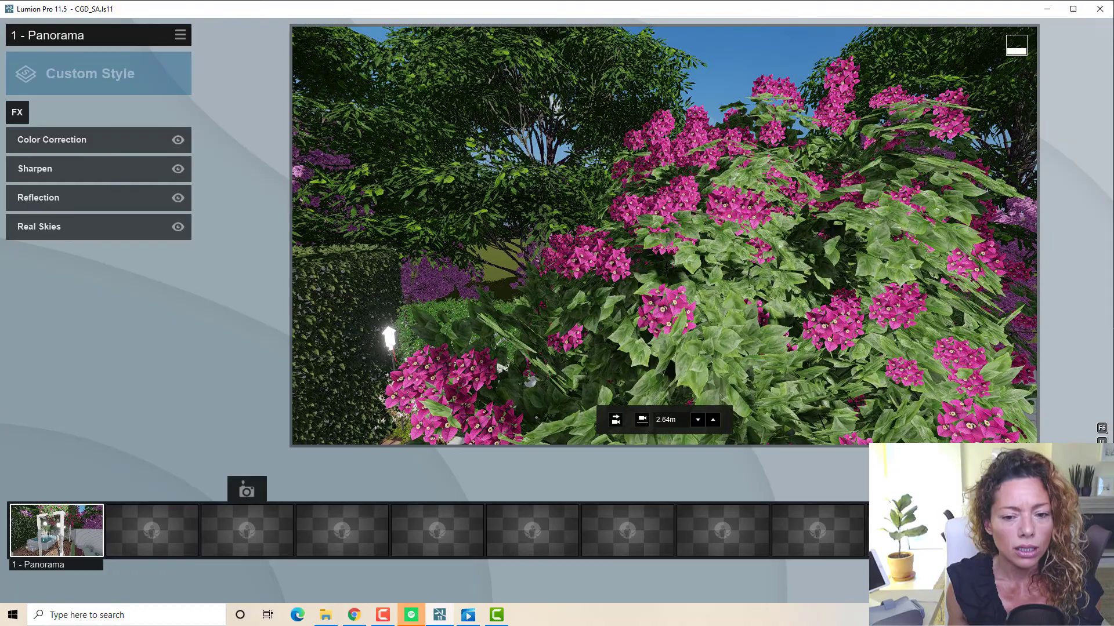
right_click_drag(664, 236, 746, 235)
key("s")
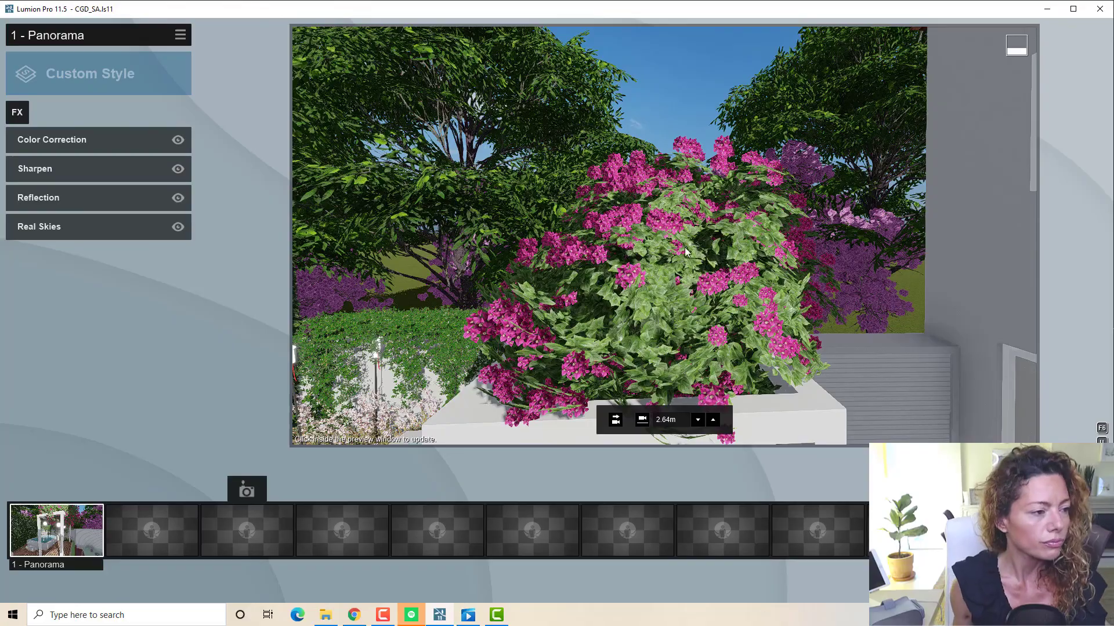
right_click_drag(656, 289, 406, 363)
right_click_drag(661, 236, 664, 240)
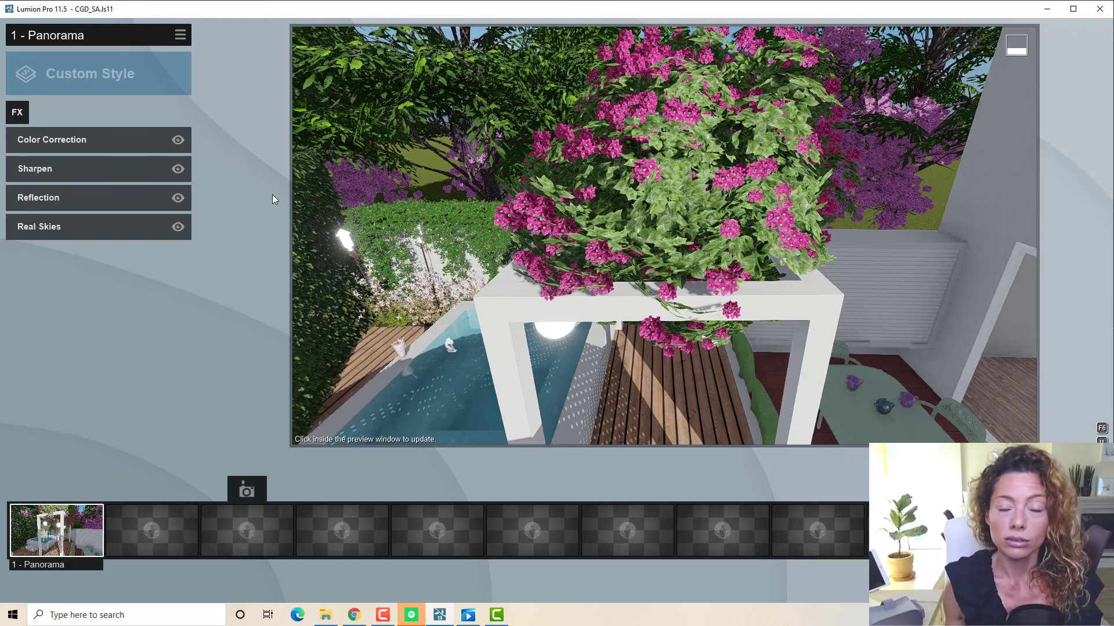
Step: Review the settings of the panorama's Color Correction, Sharpen and Reflection effects, turning the preview towards the house windows
left_click(54, 140)
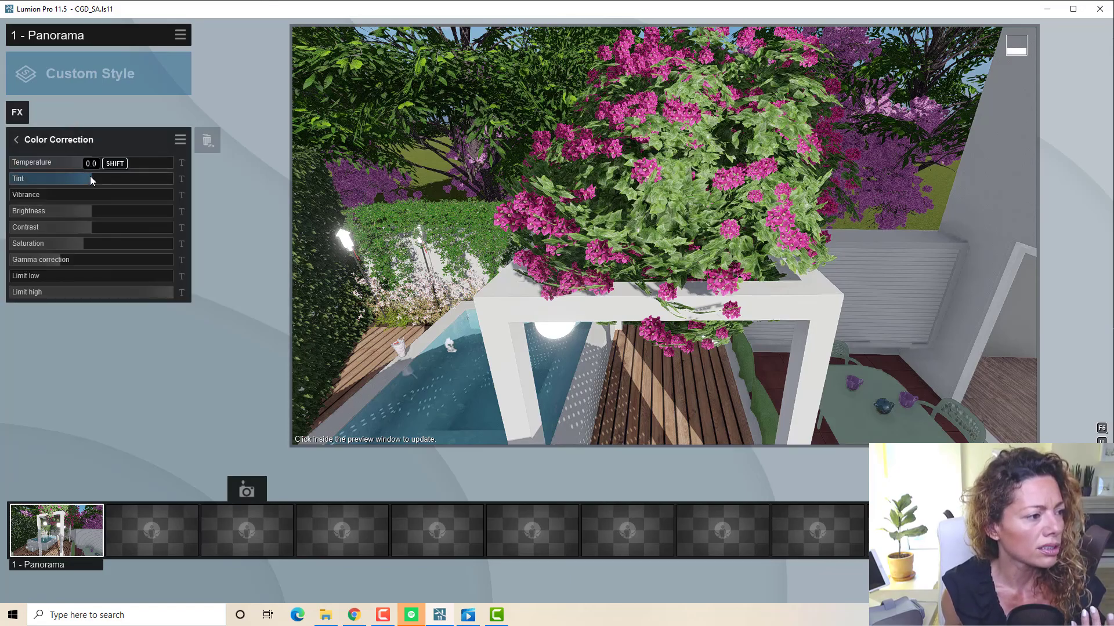
right_click_drag(656, 173, 454, 254)
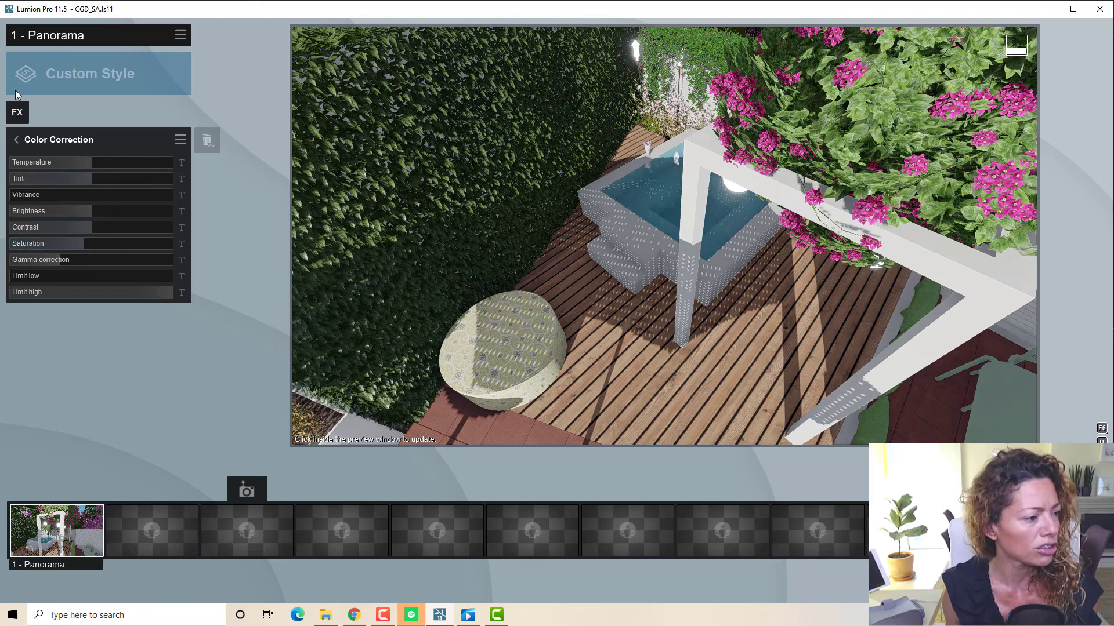
left_click(16, 141)
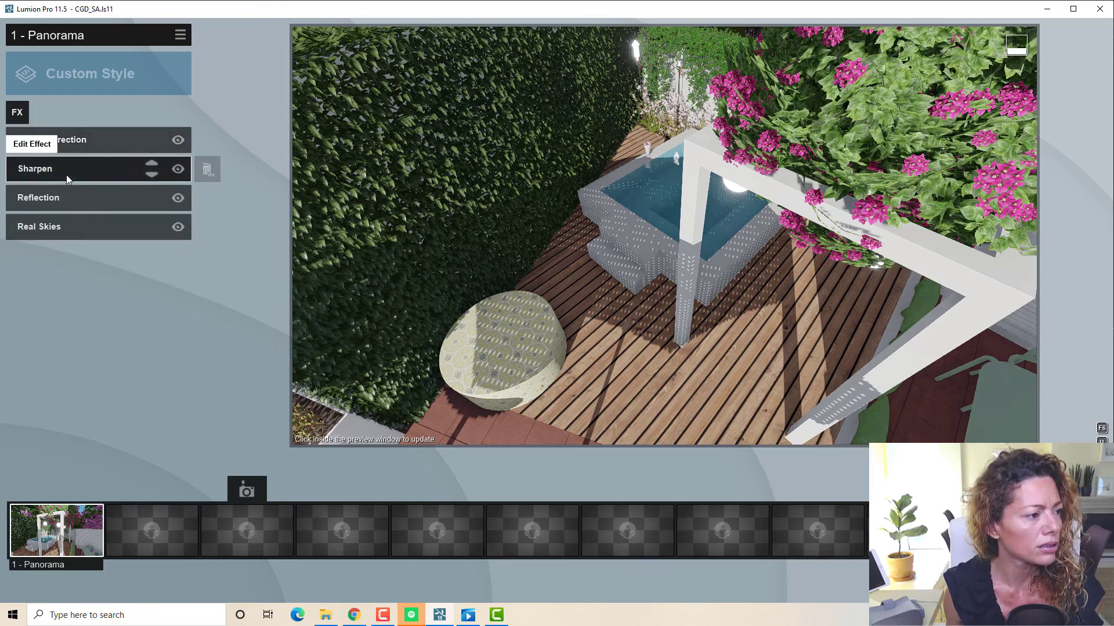
left_click(66, 174)
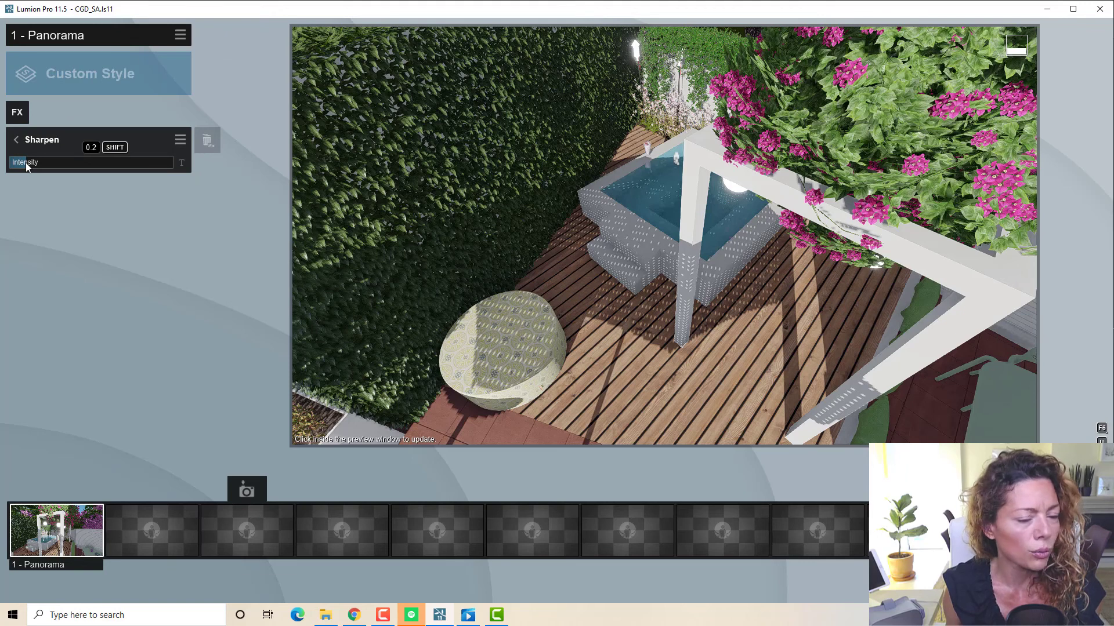
left_click(16, 140)
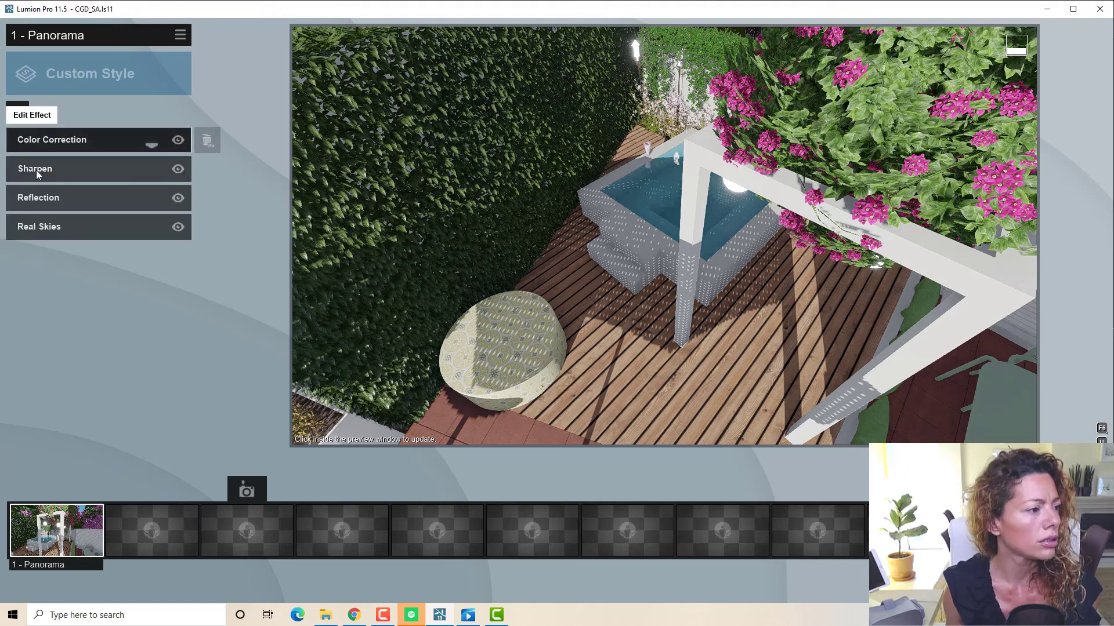
left_click(56, 202)
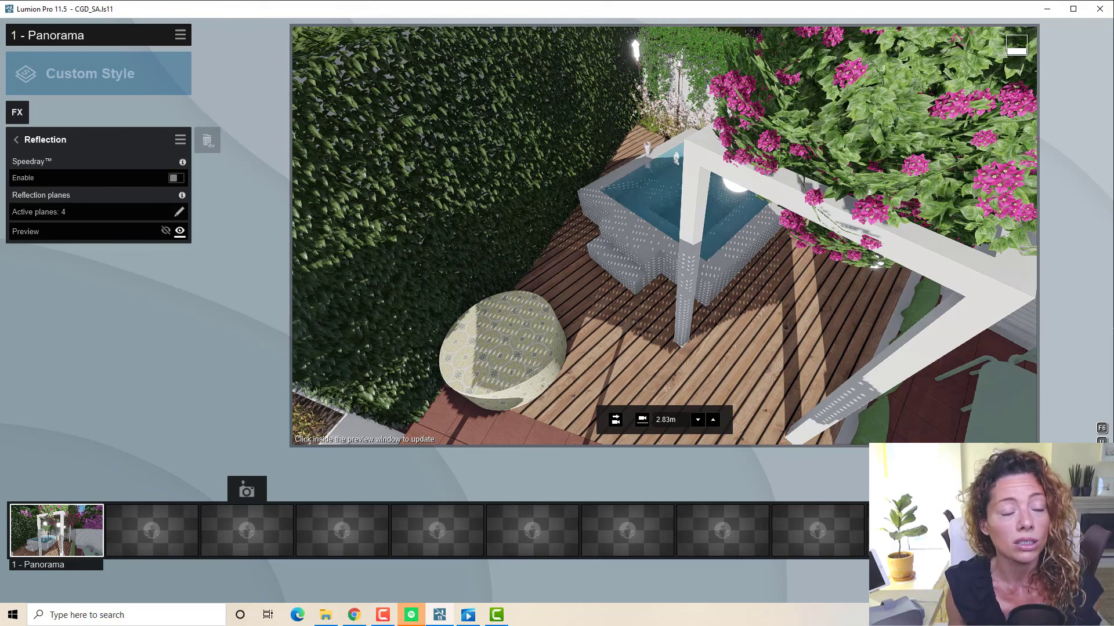
right_click_drag(623, 385, 1077, 211)
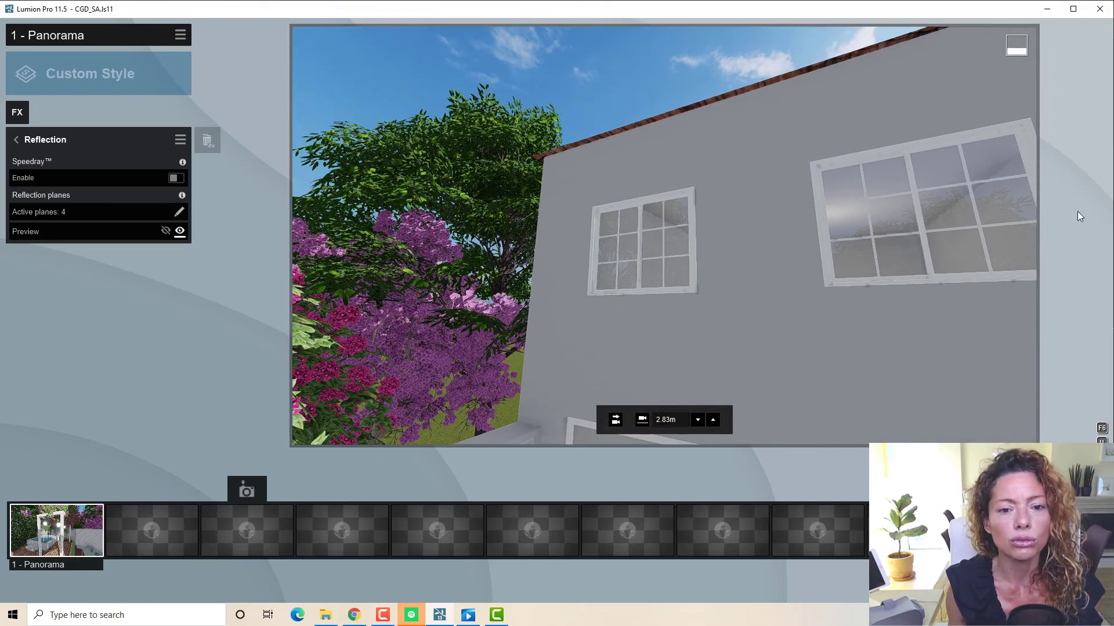
left_click(15, 140)
Step: Change the panorama's Real Skies effect to the third sky in the first row of the Cloudy category
left_click(71, 229)
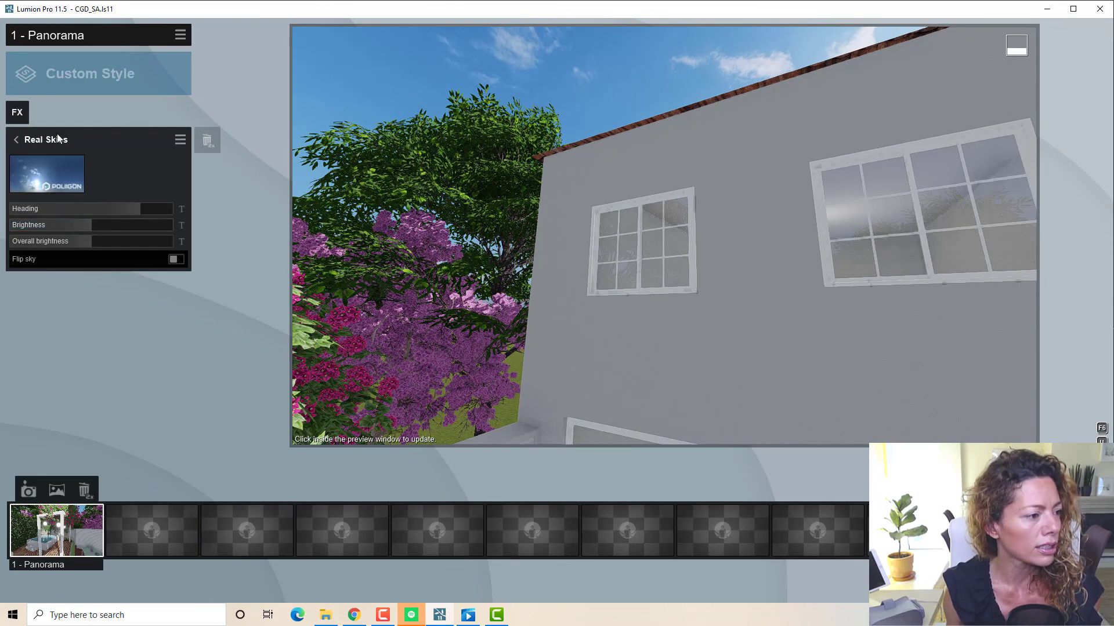
left_click(44, 172)
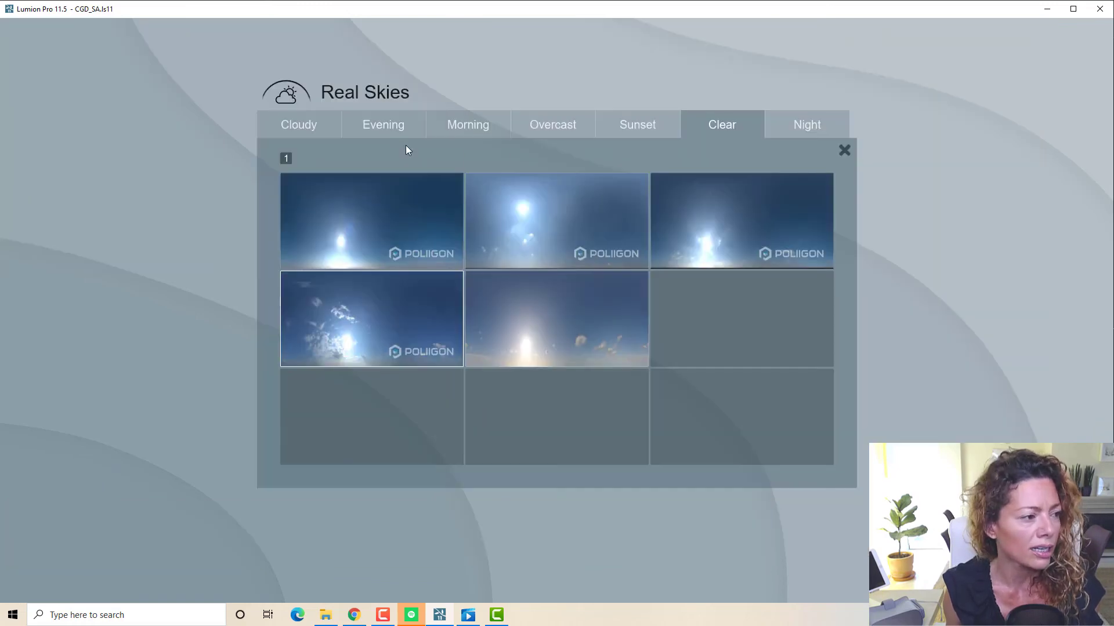
left_click(294, 127)
left_click(723, 235)
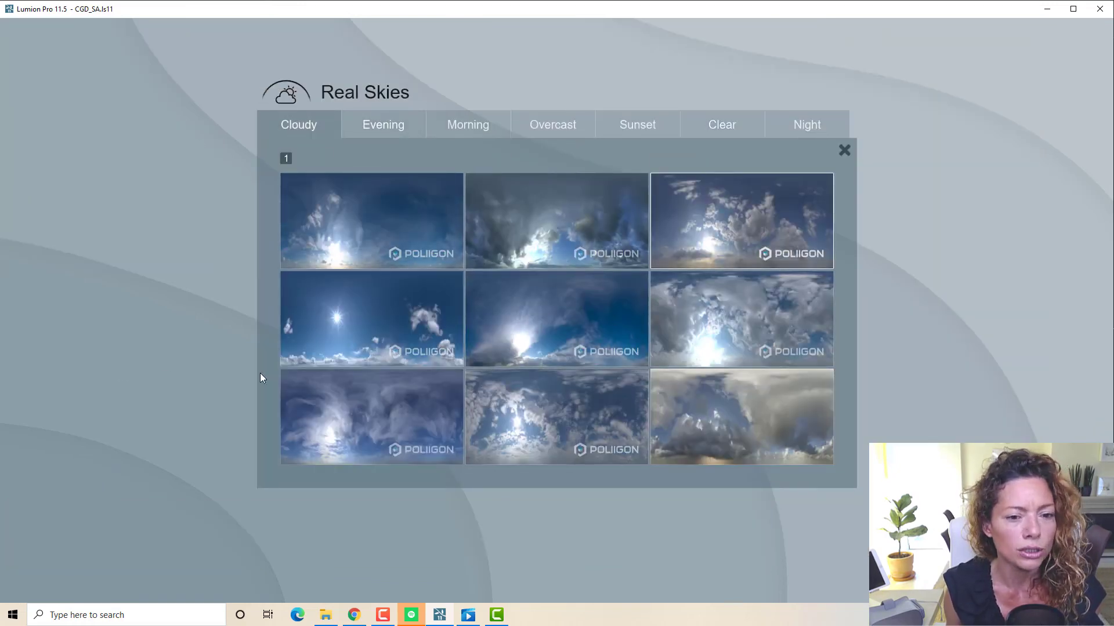
Step: Look around the terrace in the panorama preview to examine the seating area, parasol and hot tub under the new sky
right_click_drag(664, 235, 984, 296)
key("s")
right_click_drag(664, 235, 719, 342)
right_click_drag(664, 235, 777, 140)
key("w")
key("s")
right_click_drag(458, 276, 467, 366)
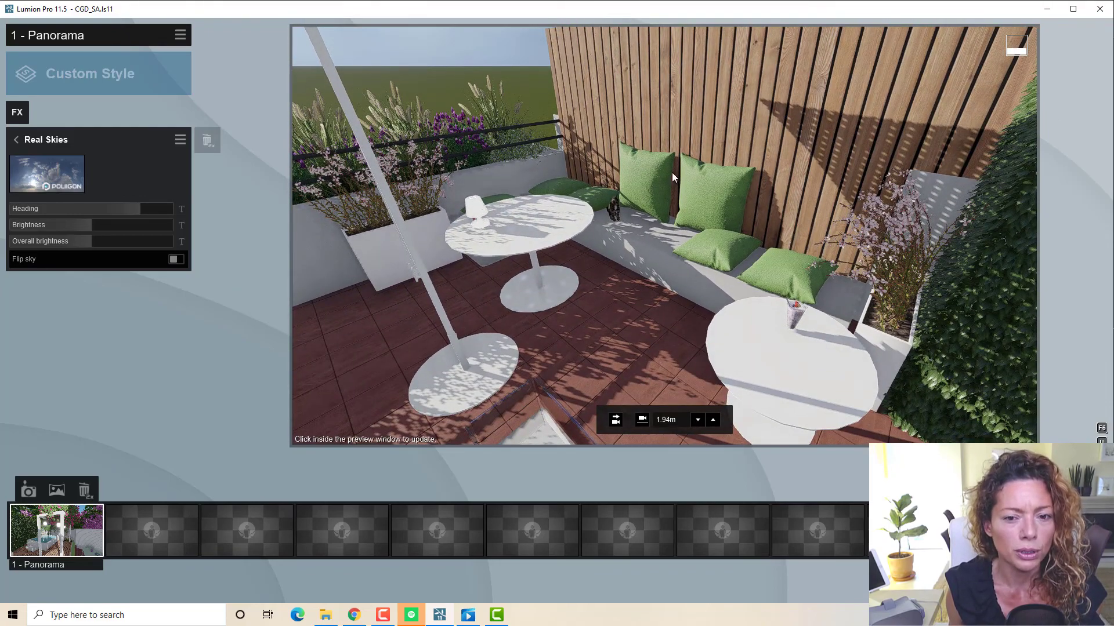
right_click_drag(672, 178, 732, 89)
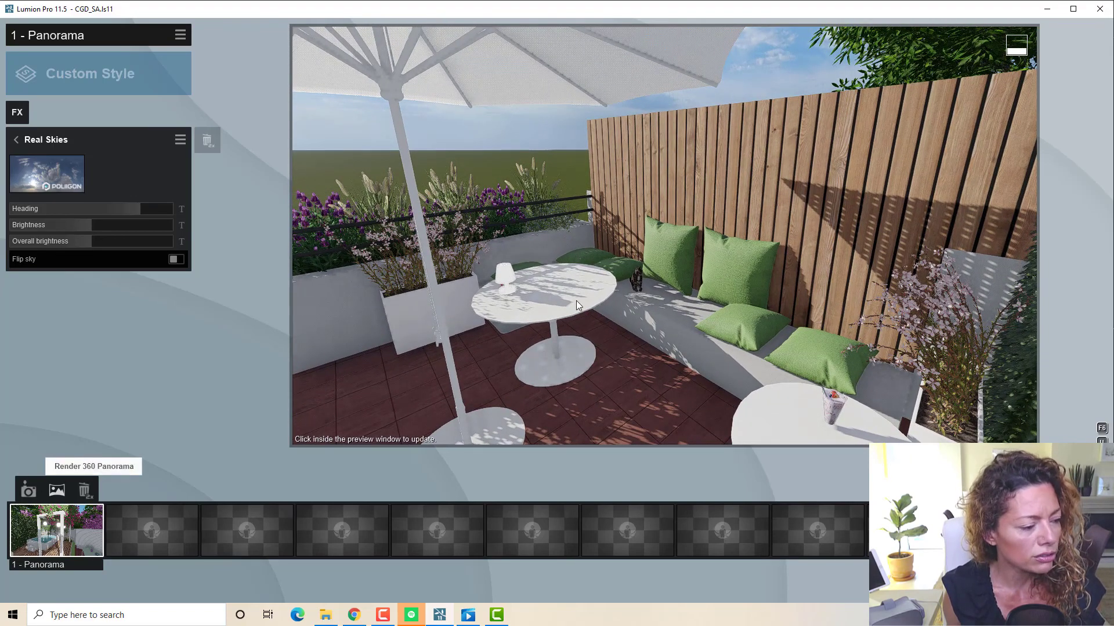
right_click_drag(576, 300, 337, 255)
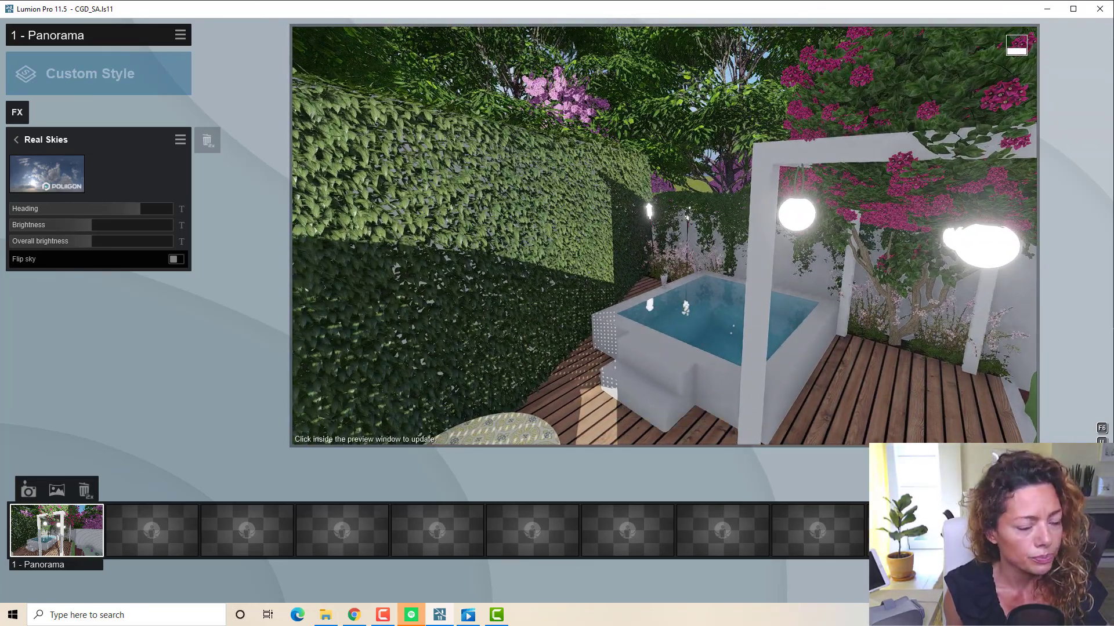
Step: Return to Build mode and turn on the visibility of Layer 2
left_click(1091, 464)
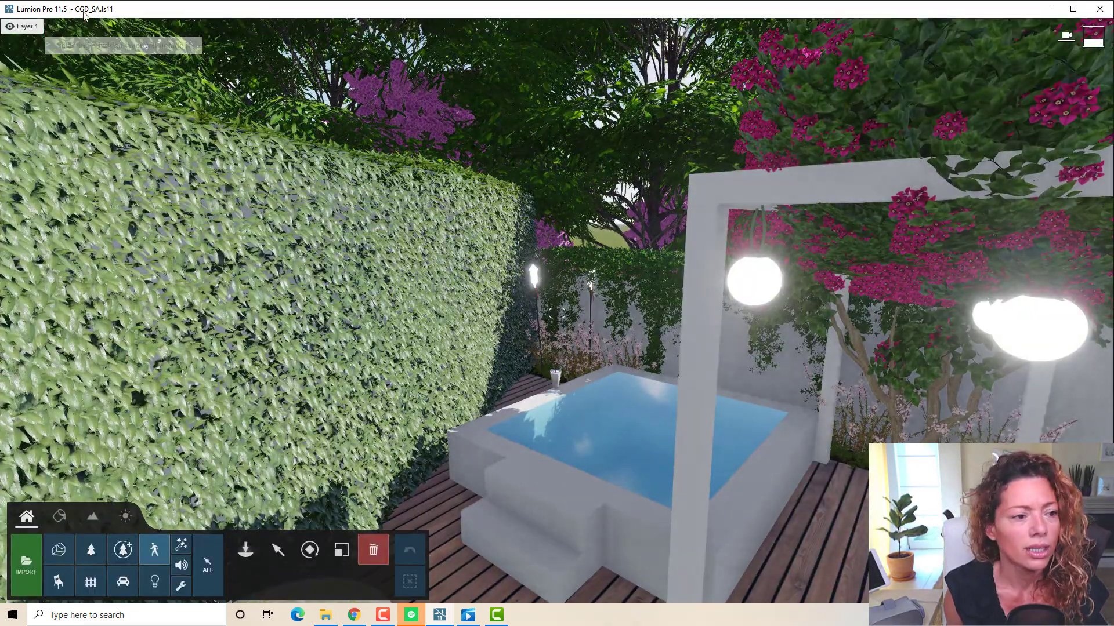
left_click(64, 27)
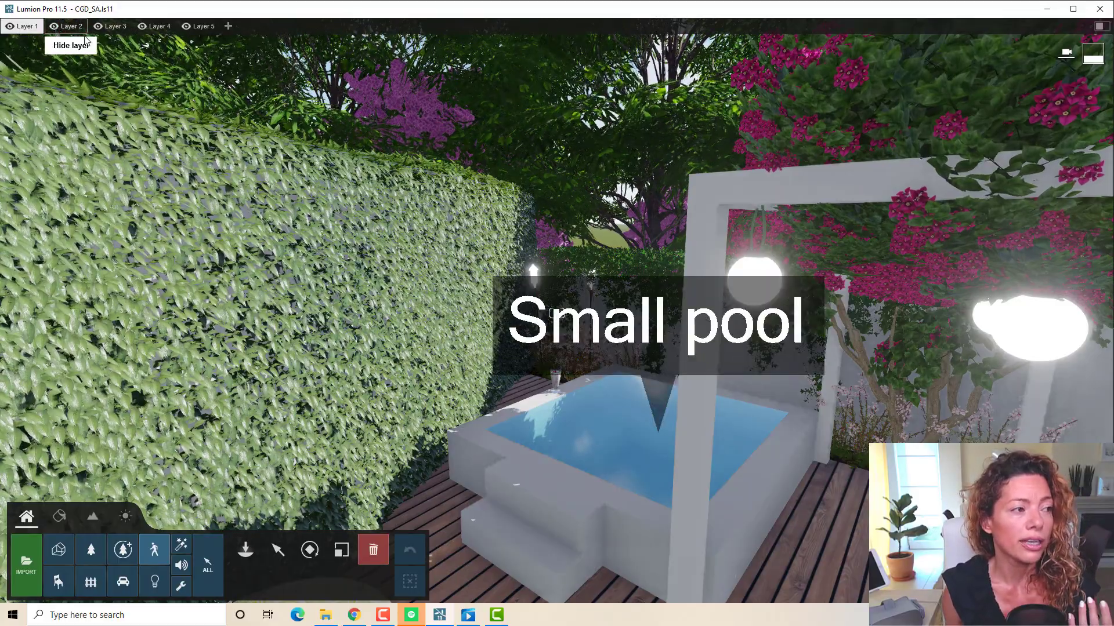
Step: Fly over the terrace and down to the seating area to view the Small pool and Fatboy table text labels
right_click_drag(356, 216, 395, 250)
key("q")
key("s")
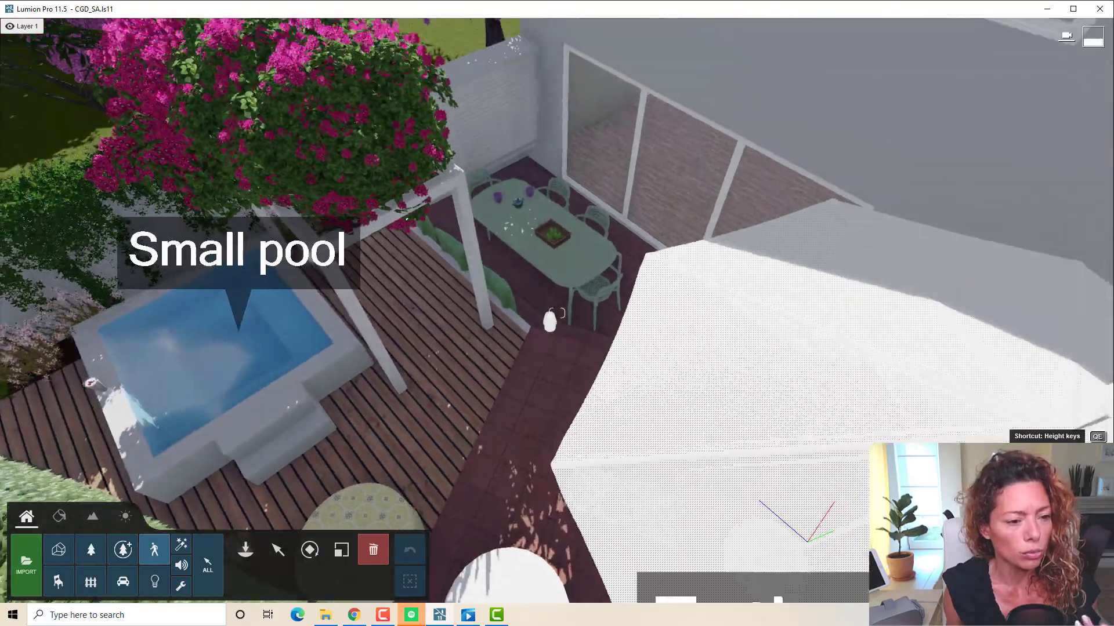
key("s")
key("w")
right_click_drag(554, 314, 615, 372)
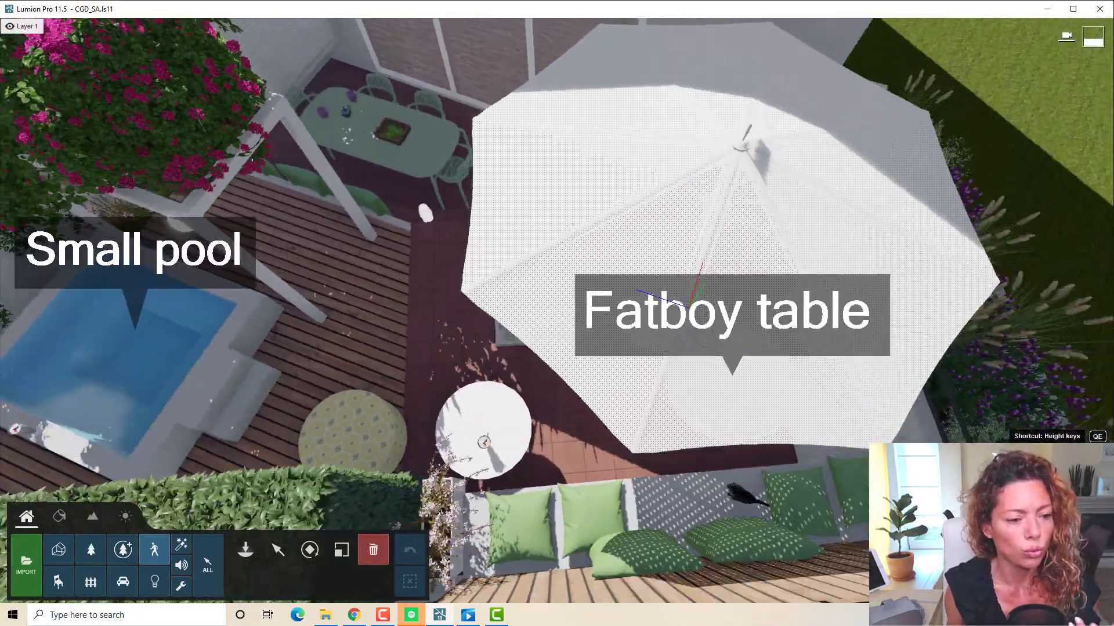
key("q")
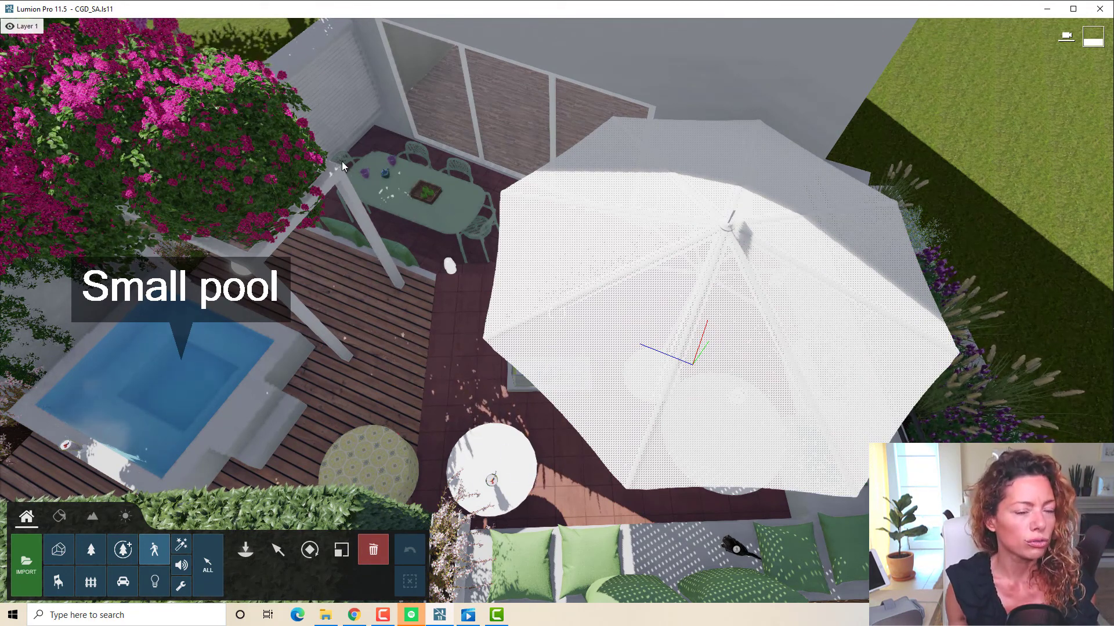
mouse_move(577, 275)
right_mouse_down()
mouse_move(556, 313)
mouse_move(568, 261)
right_mouse_up()
key("w")
key("w")
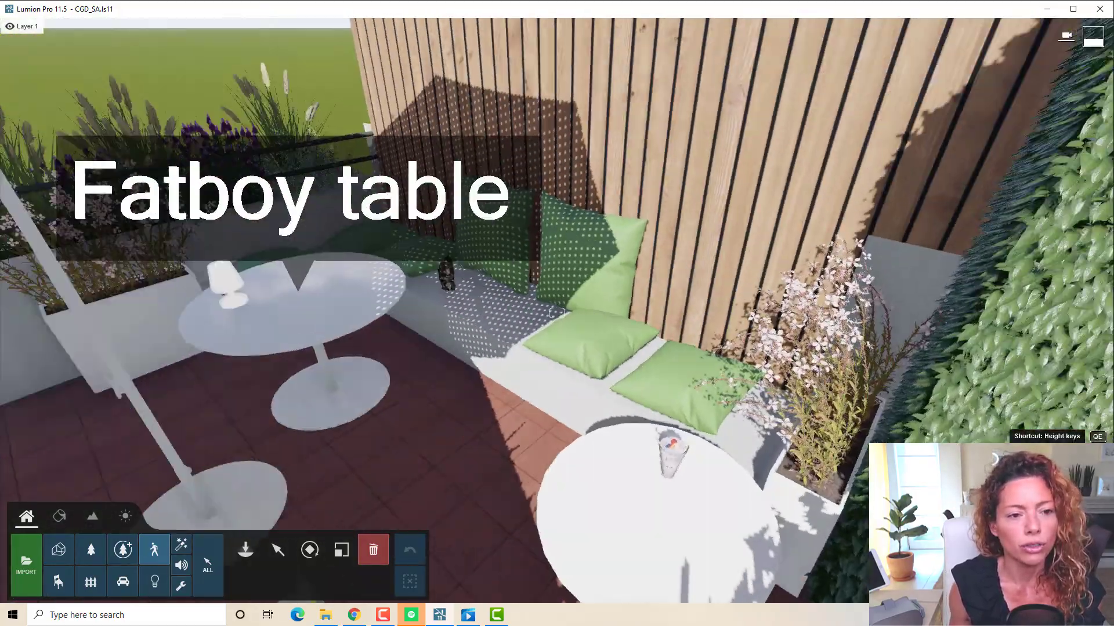
right_click_drag(557, 314, 371, 249)
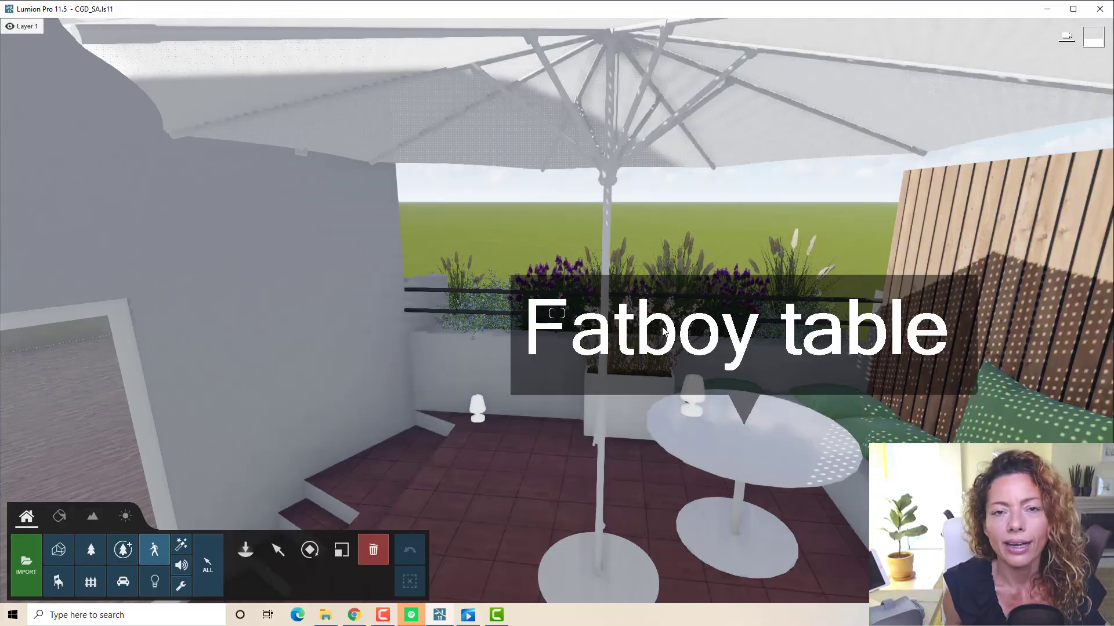
Step: Move through the terrace to examine the Fatboy table and Small pool text labels and the dining area beside the deck
right_click_drag(673, 253, 545, 215)
key("s")
key("w")
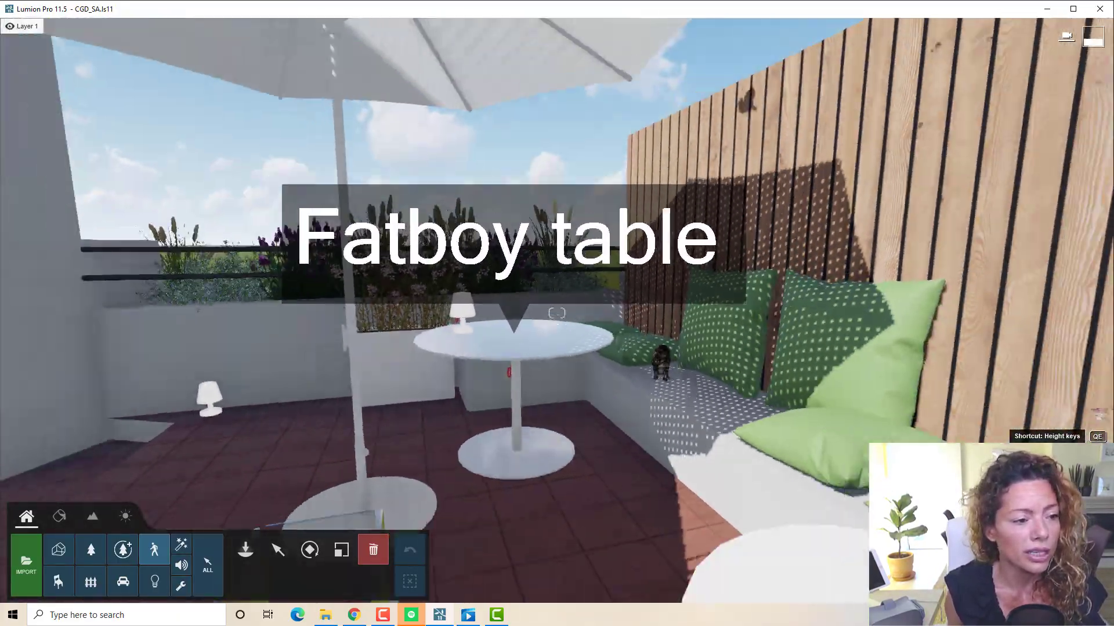
key("s")
right_click_drag(557, 313, 406, 313)
key("w")
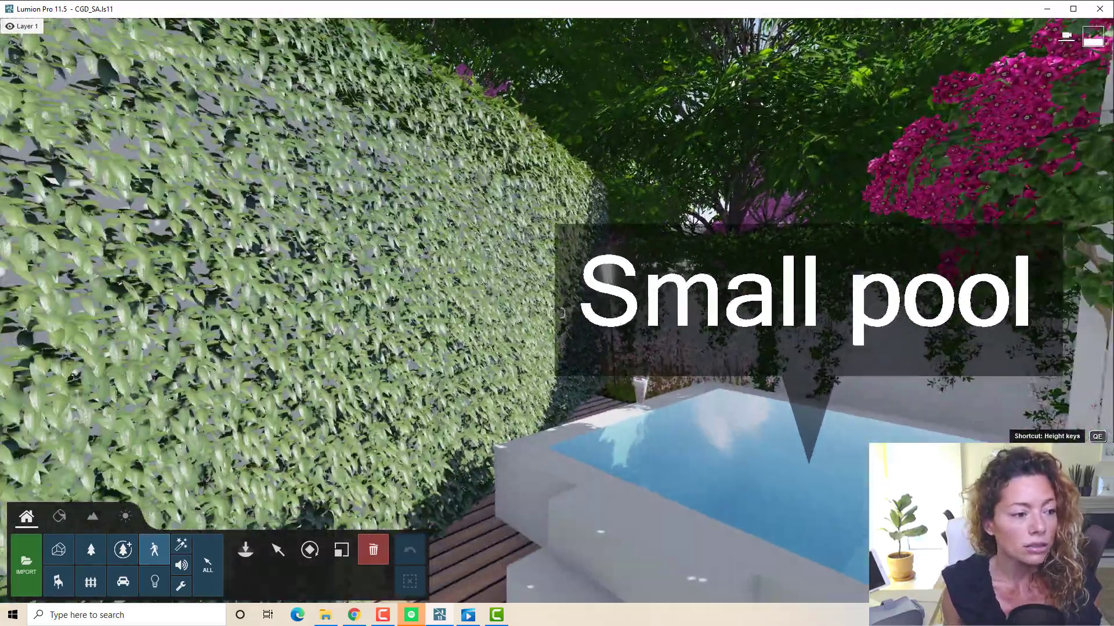
right_click_drag(557, 314, 613, 347)
key("w")
key("s")
key("q")
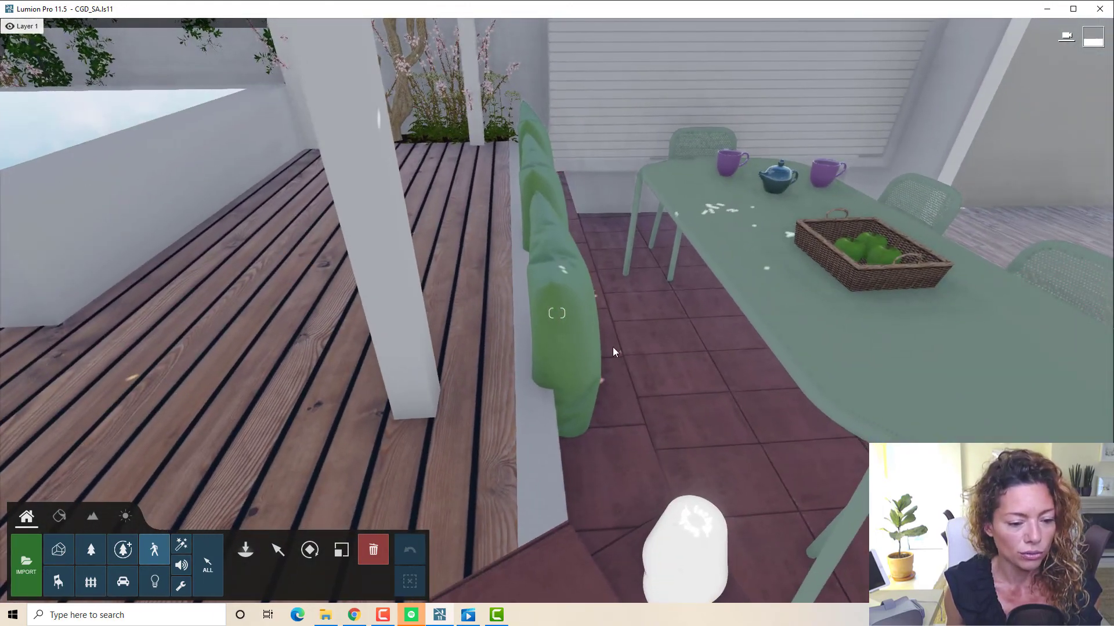
Step: Select placed objects of all categories and shift the green cushions along the bench slightly towards the dining table
right_click_drag(584, 411, 559, 204)
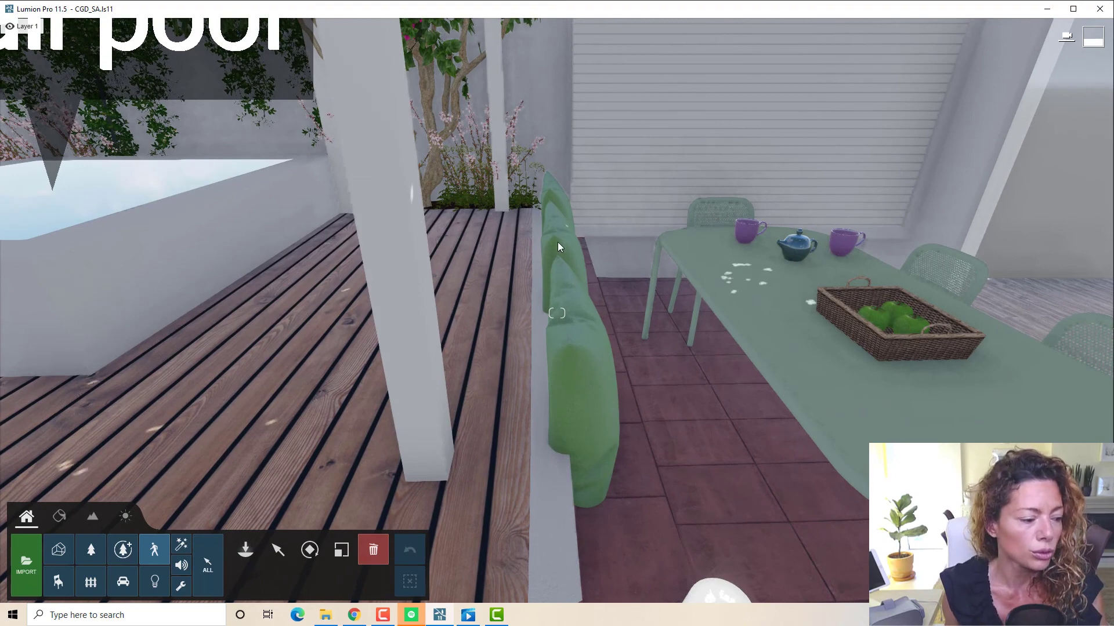
left_click(278, 550)
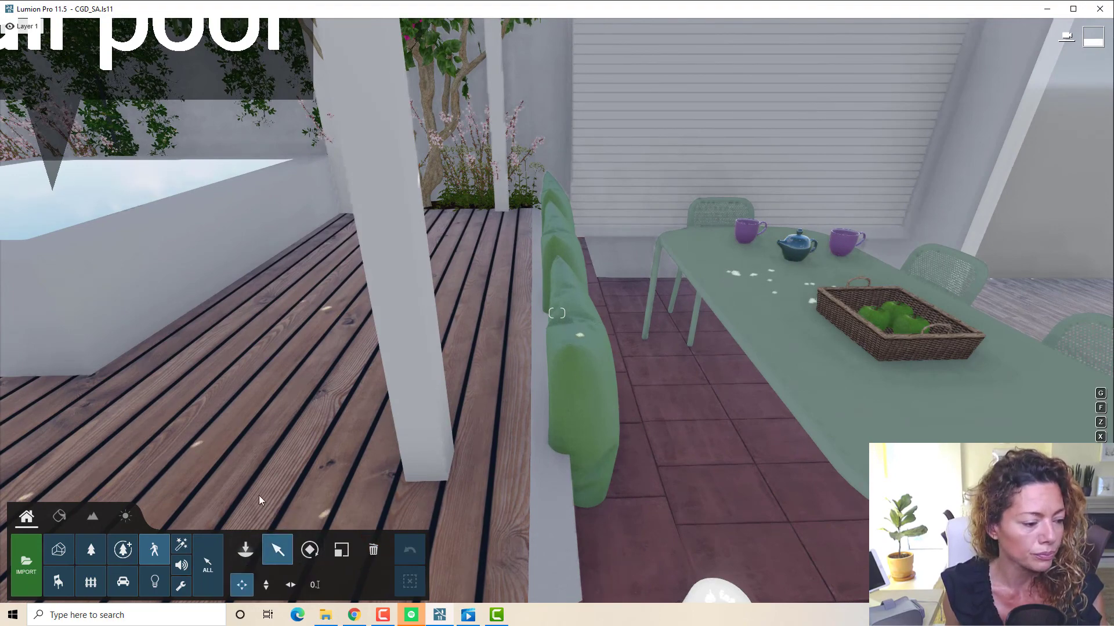
left_click(208, 562)
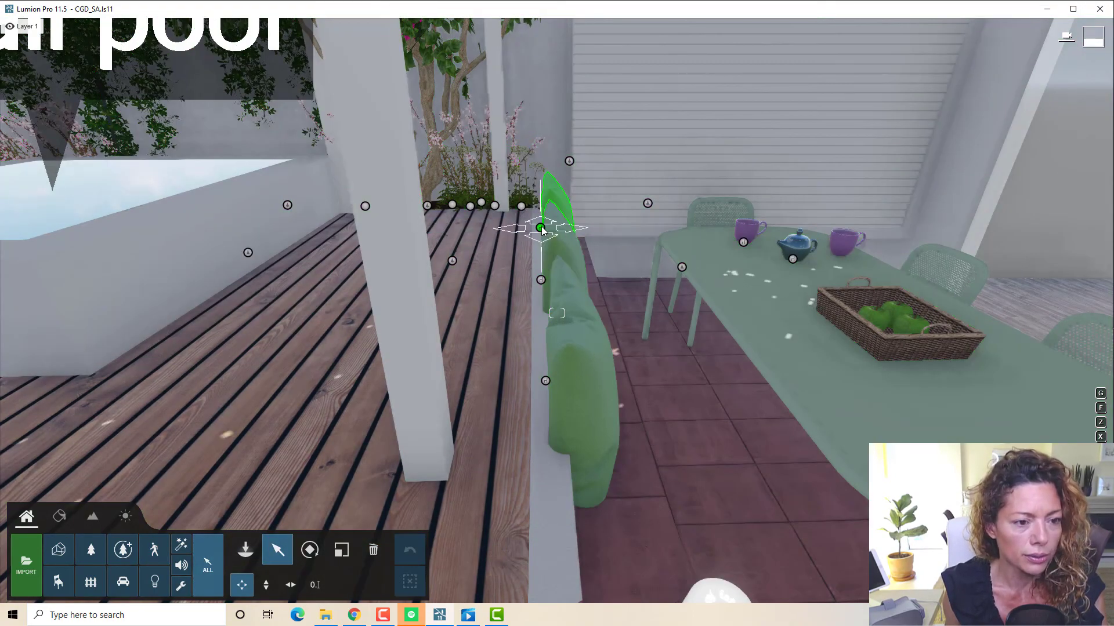
left_click_drag(541, 227, 544, 222)
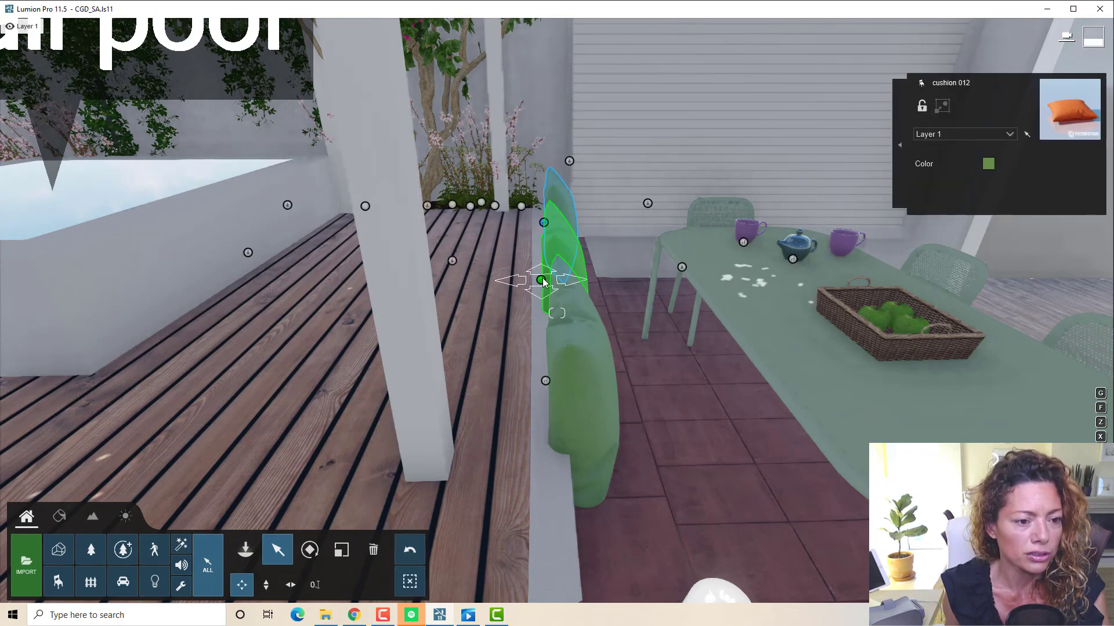
left_click(541, 280)
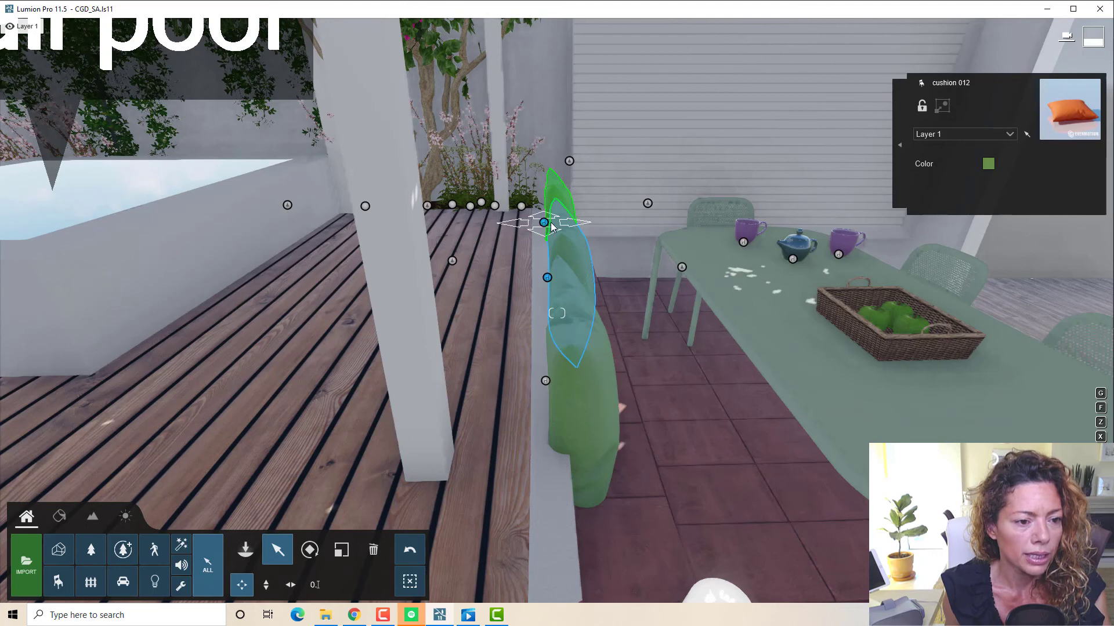
left_click_drag(544, 224, 547, 222)
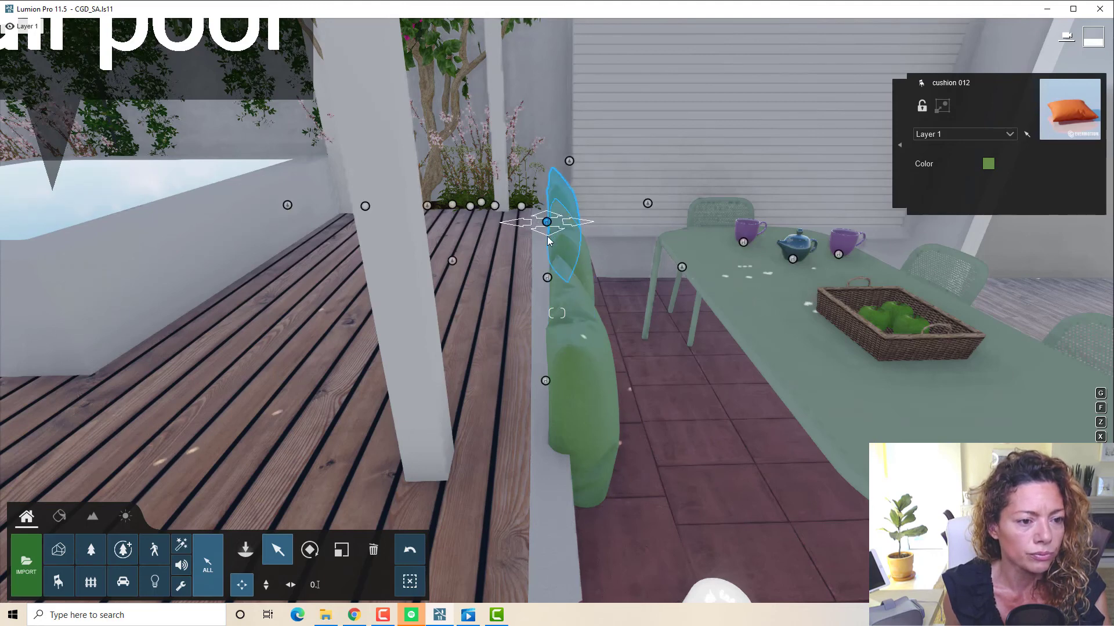
left_click_drag(546, 381, 562, 381)
right_click_drag(562, 380, 710, 360)
right_click_drag(557, 313, 464, 279)
key("s")
key("w")
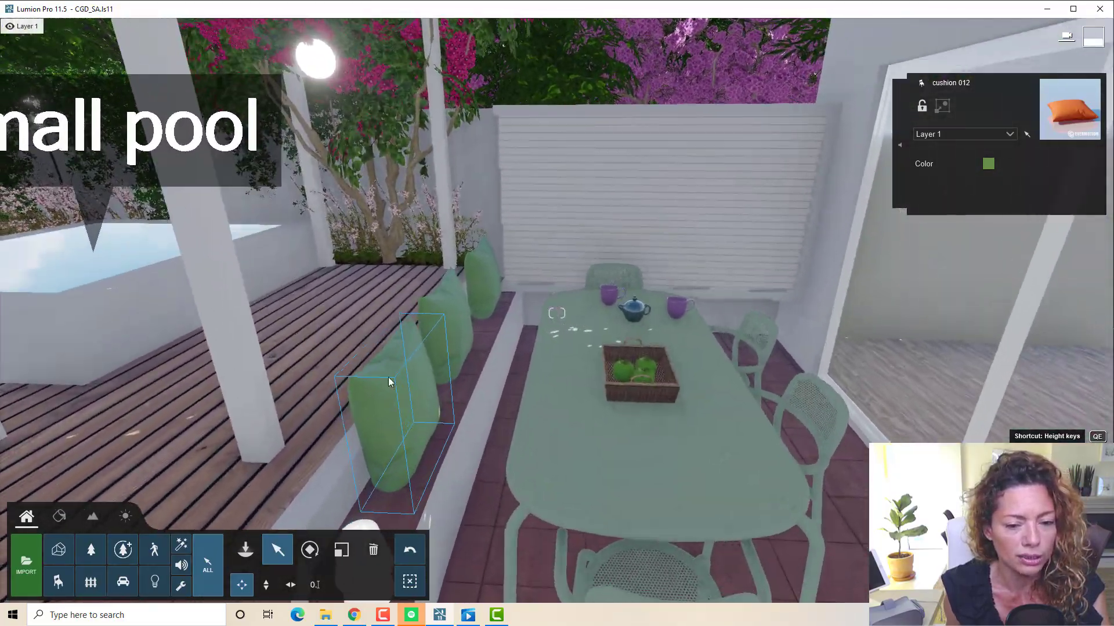
right_click_drag(390, 383, 344, 297)
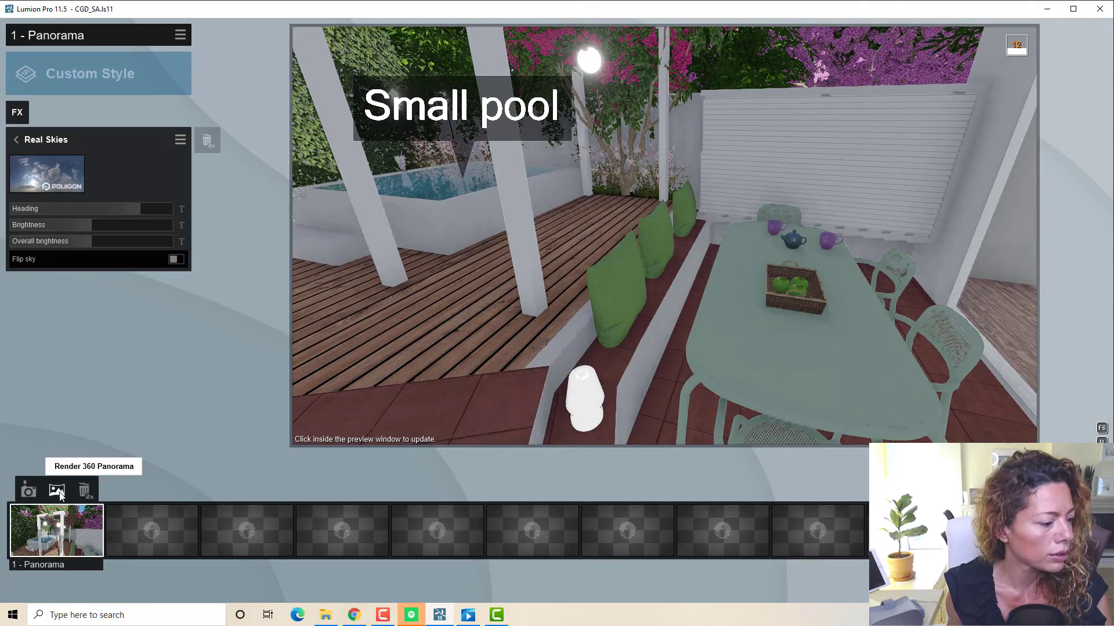
Step: Open the 360 render settings for the first panorama and set the target device to GearVR / Oculus
left_click(57, 491)
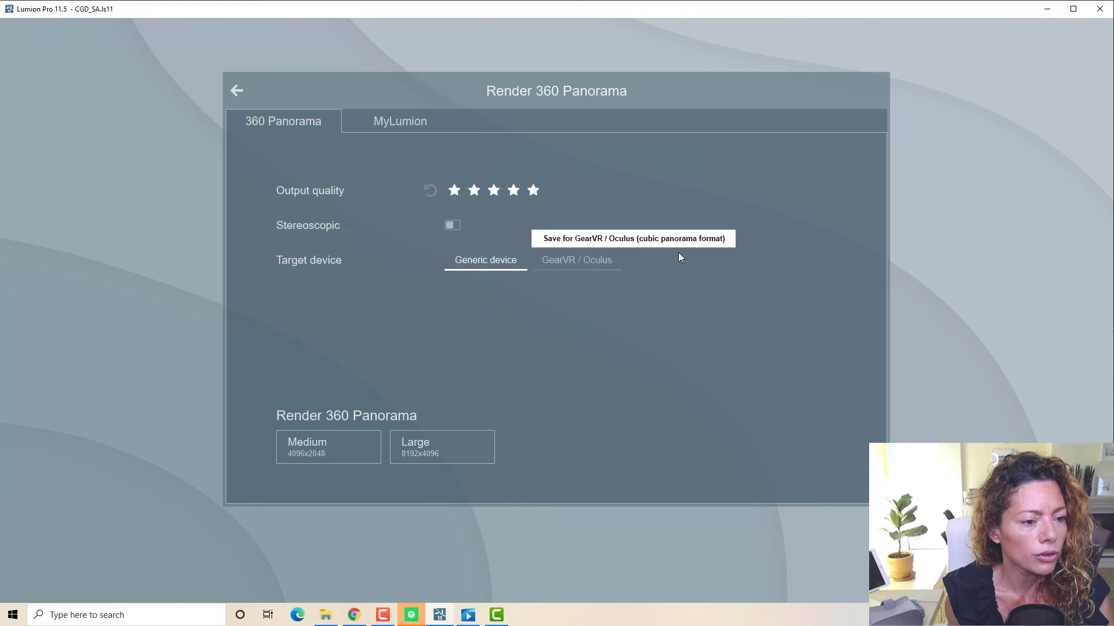
left_click(583, 265)
left_click(490, 259)
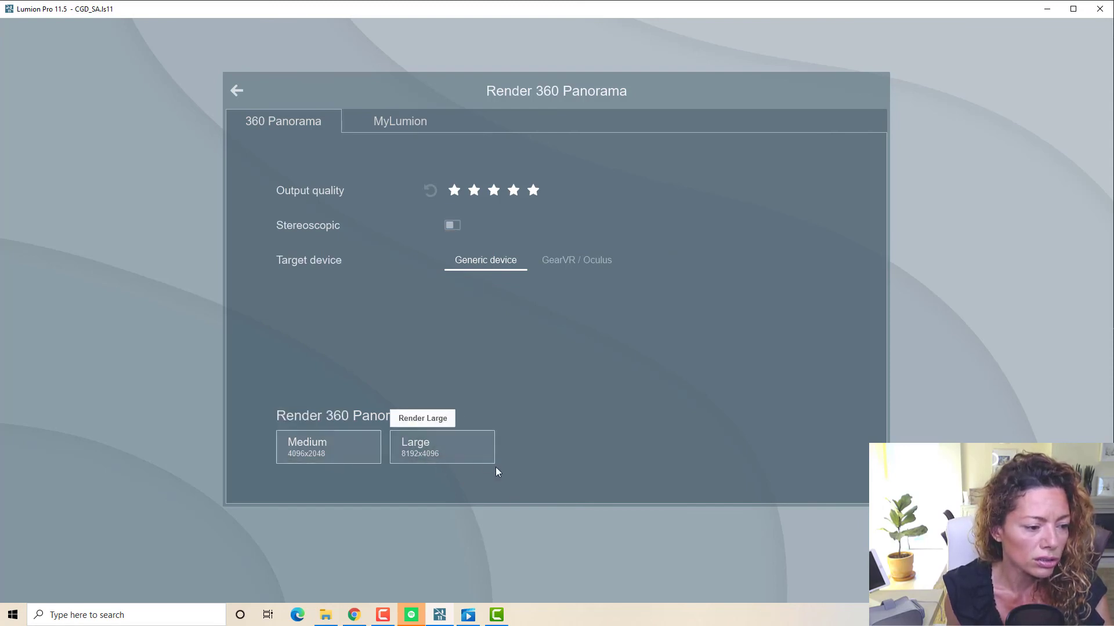
left_click(602, 259)
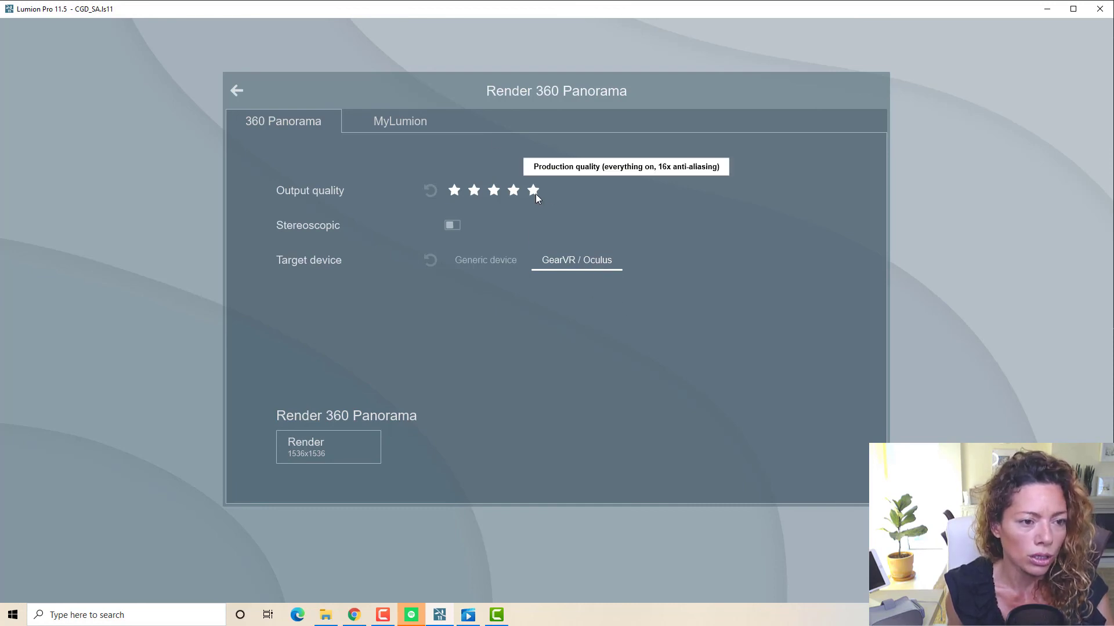
Step: Enable stereoscopic output for the panorama render and turn on its advanced settings
left_click(457, 224)
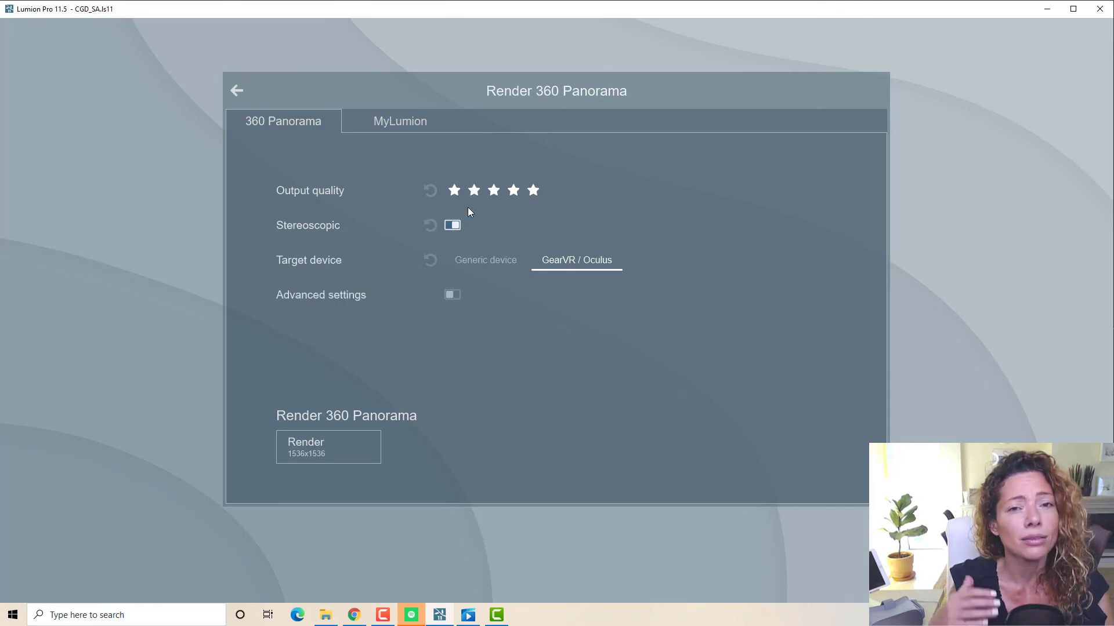
left_click(451, 227)
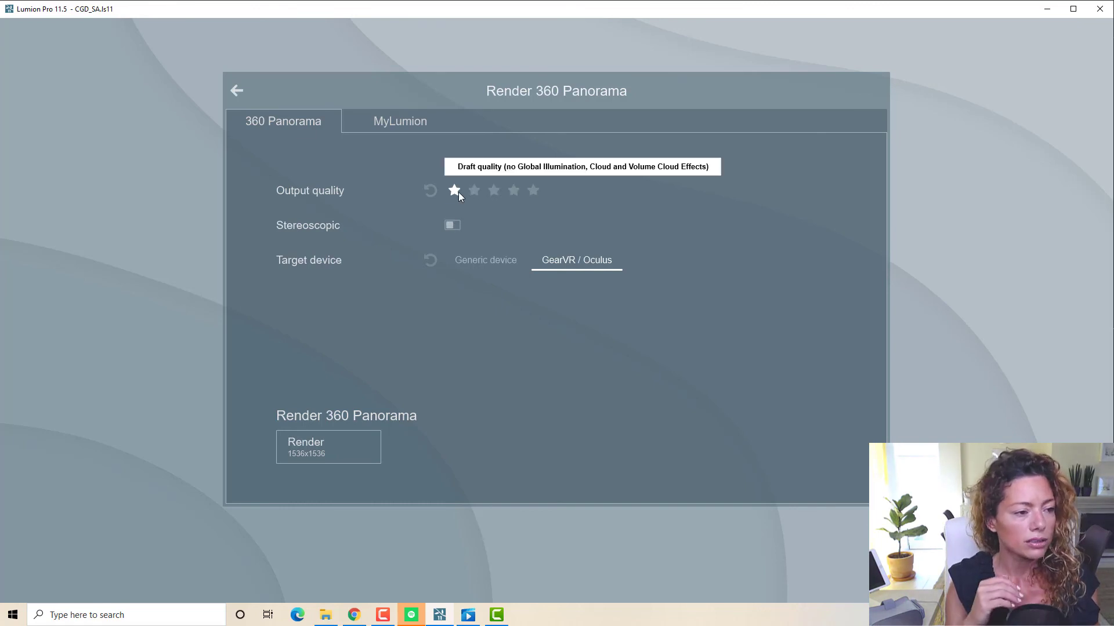
left_click(453, 225)
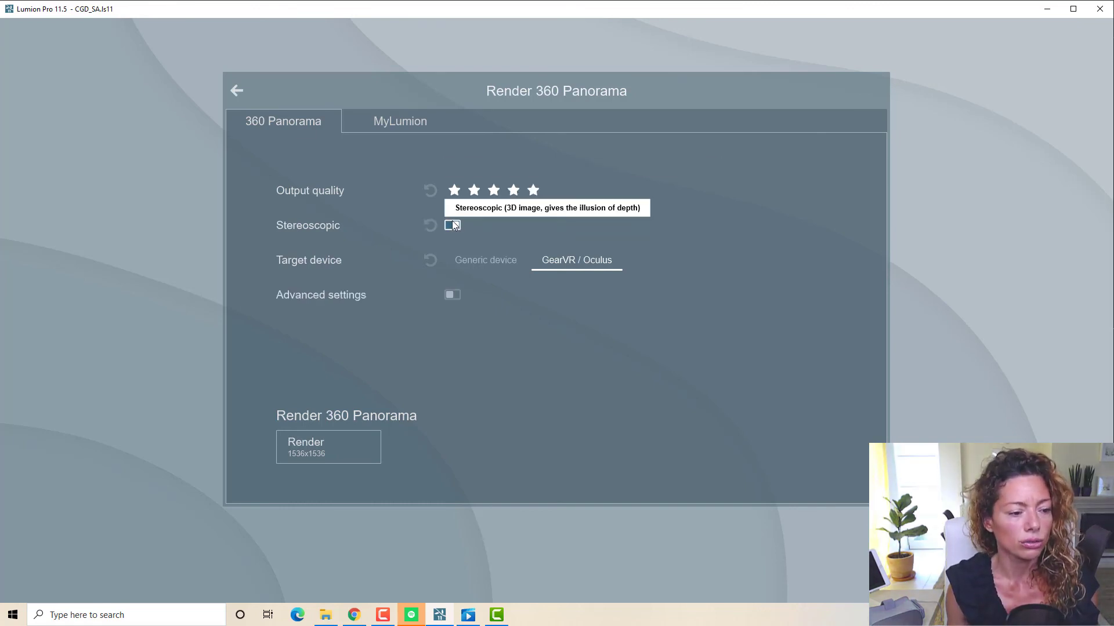
left_click(453, 296)
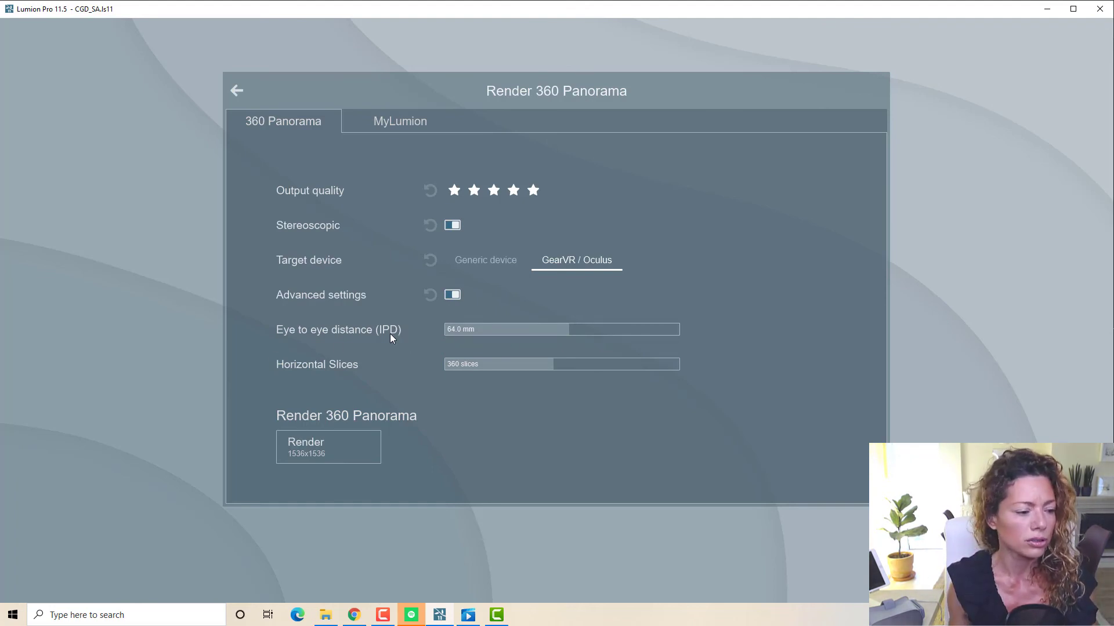
Step: Switch to File Explorer and open the rendered panorama image vr01.jpg in Photos to examine it
left_click(327, 610)
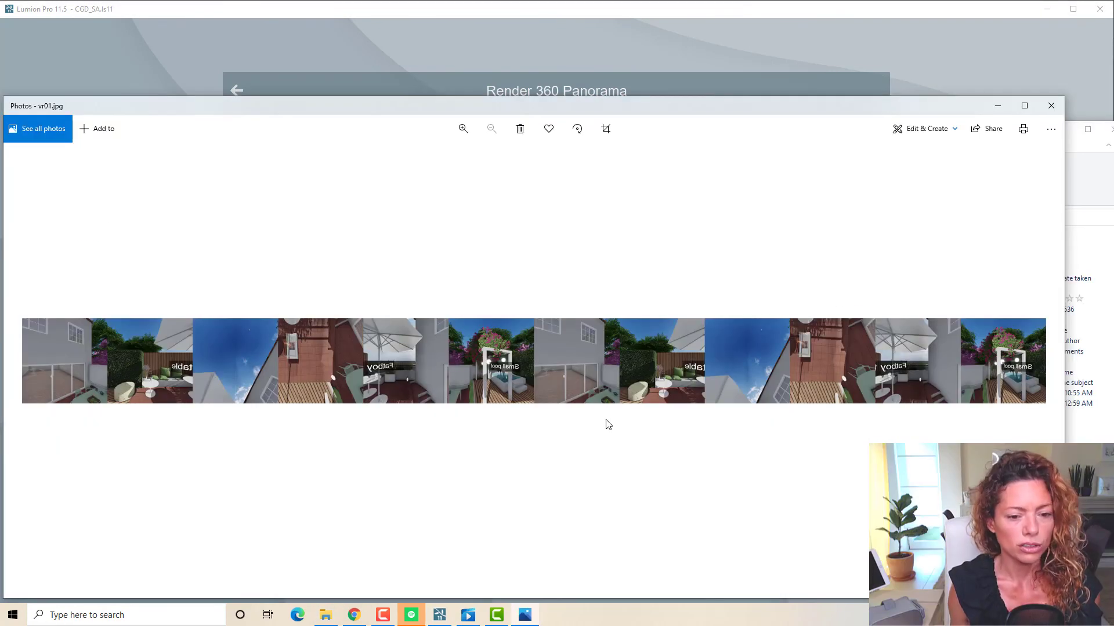